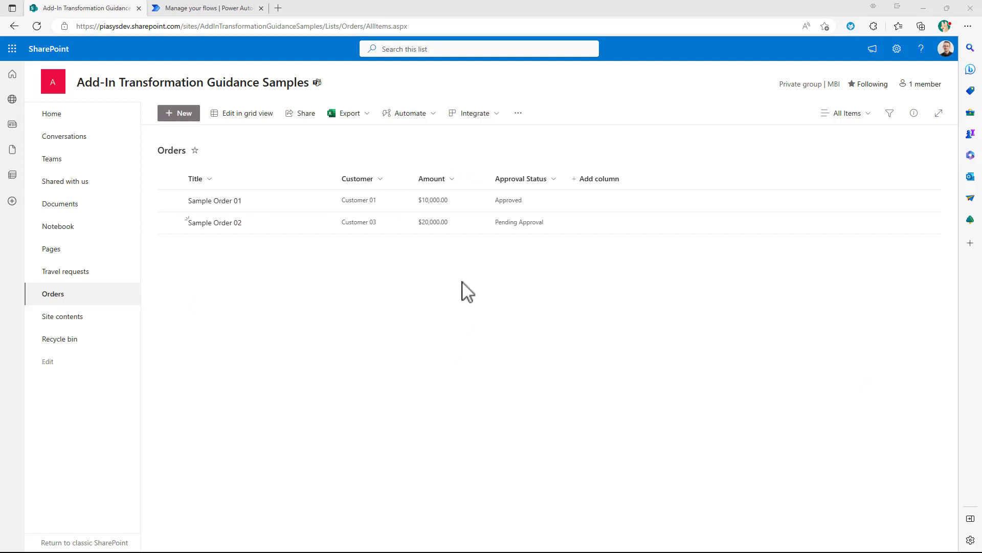
From the Orders list's Integrate menu, create a flow from the 'Start approval when a new item is added' template.
left_click(494, 115)
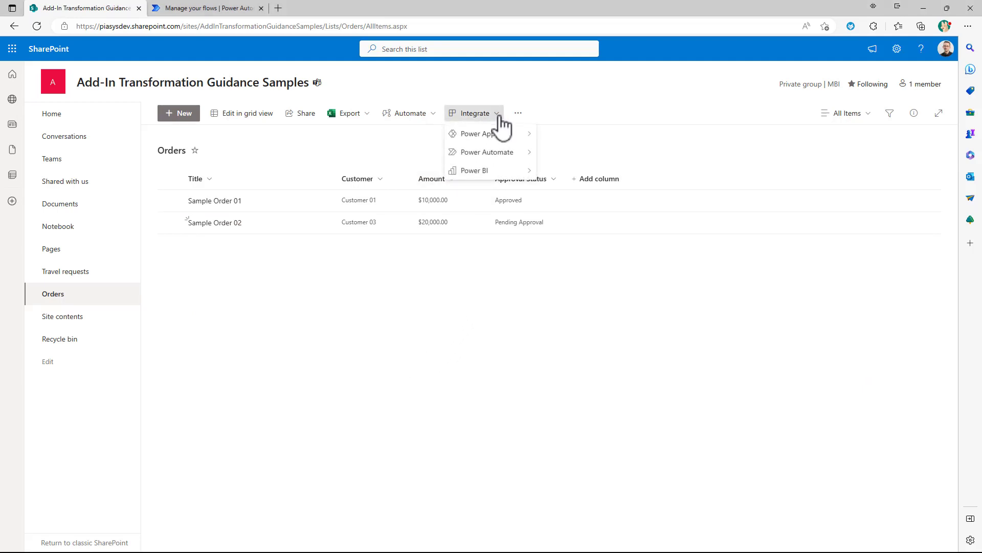
mouse_move(499, 154)
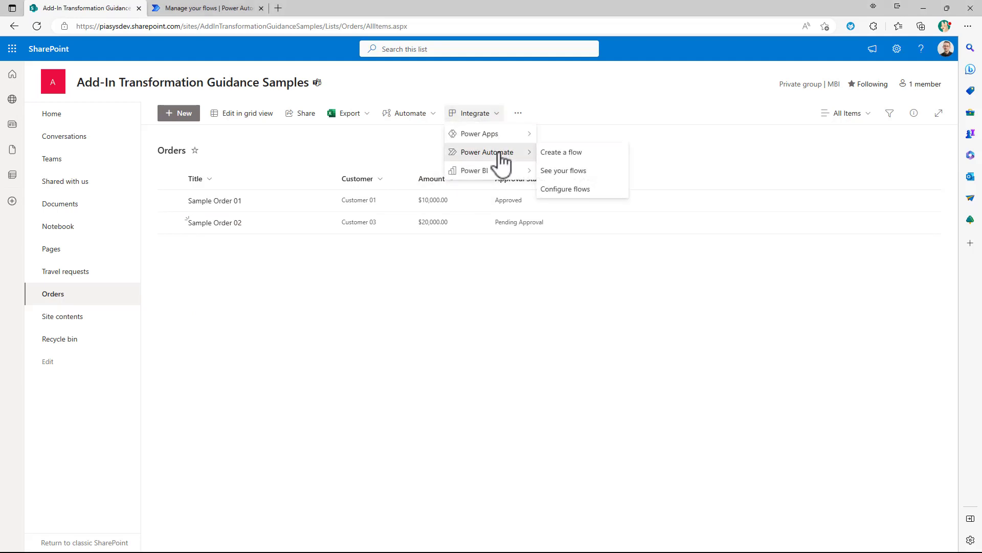
left_click(561, 153)
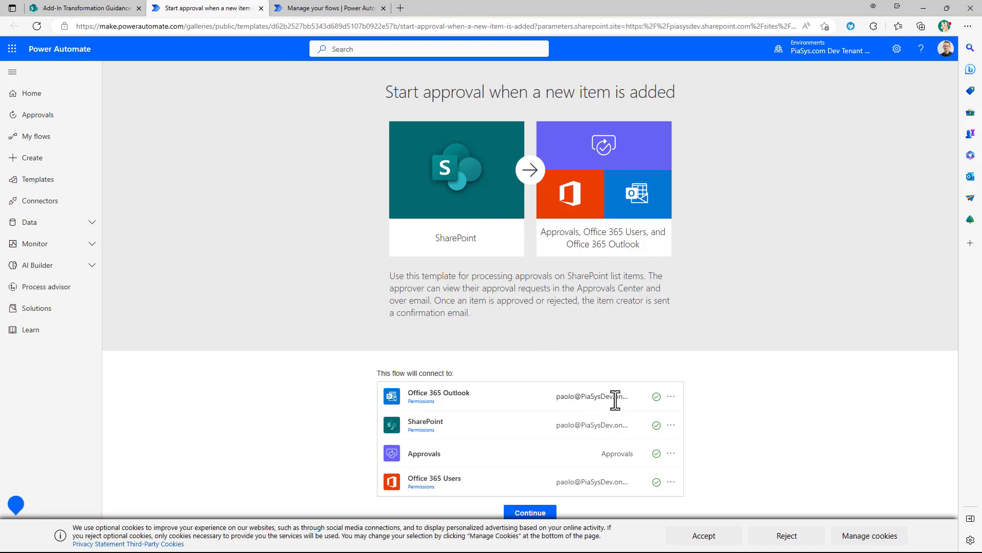
Accept the cookie notice and continue the approval template into the flow editor.
left_click(697, 538)
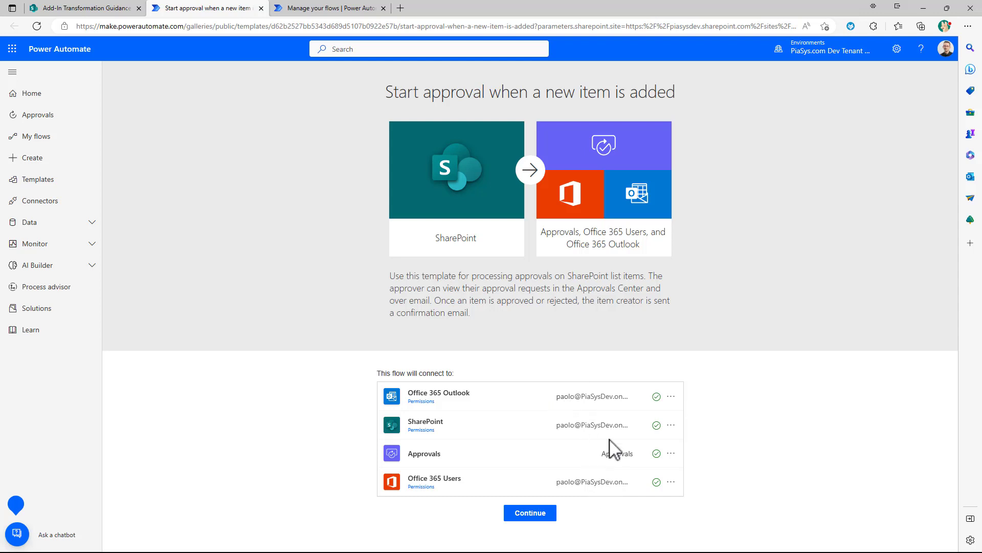
left_click(548, 520)
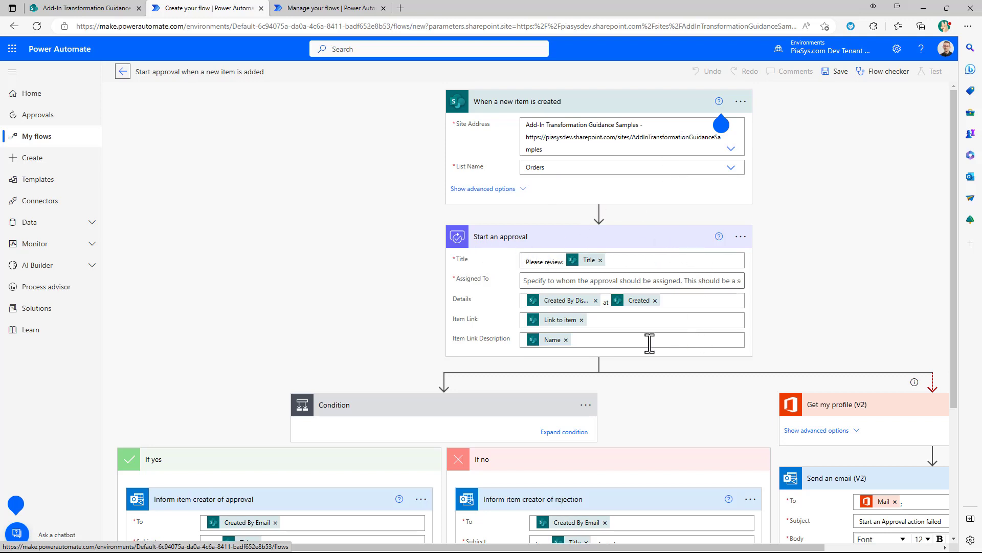
Expand the Condition (Response equals Approve) and reveal Get my profile's advanced options showing Mail.
left_click(542, 281)
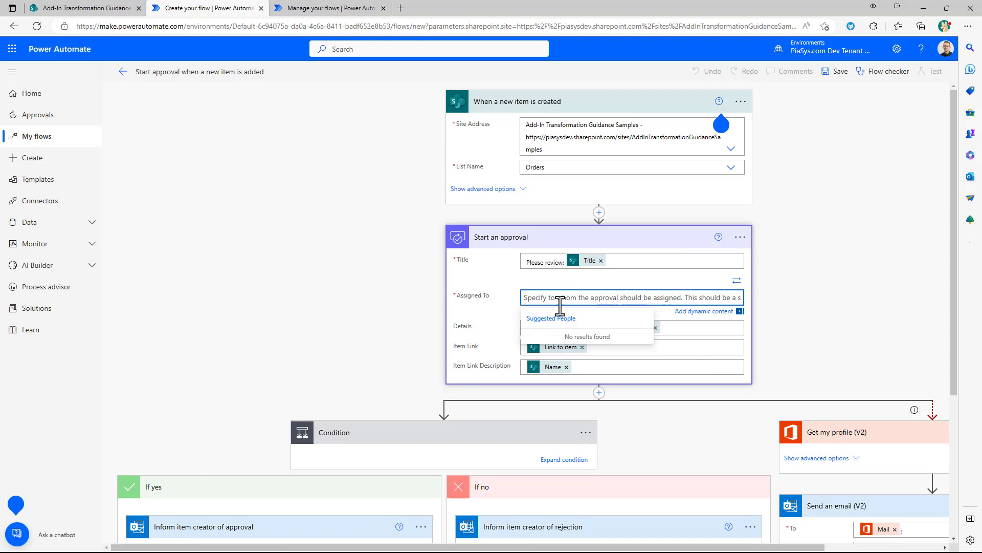
scroll(408, 358, "down", 4)
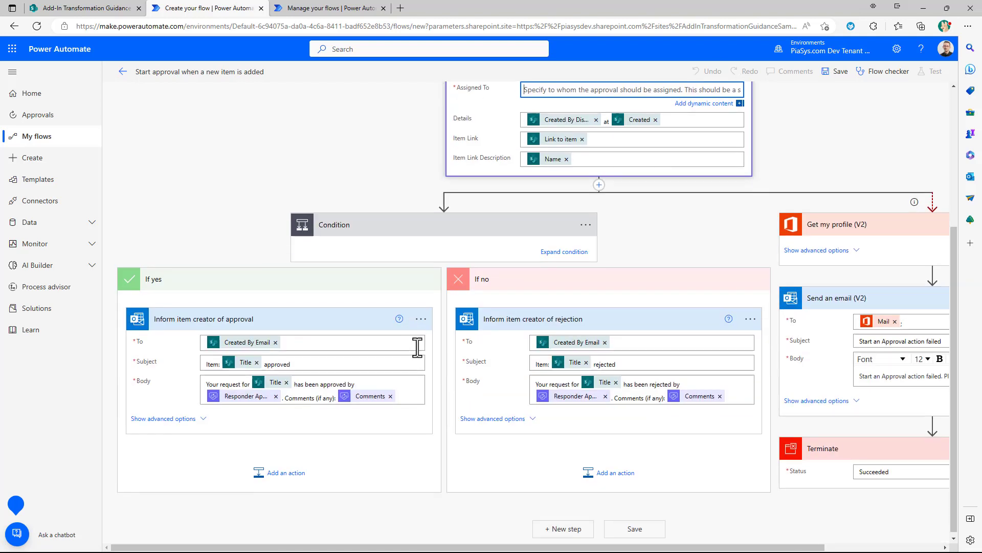
left_click(467, 228)
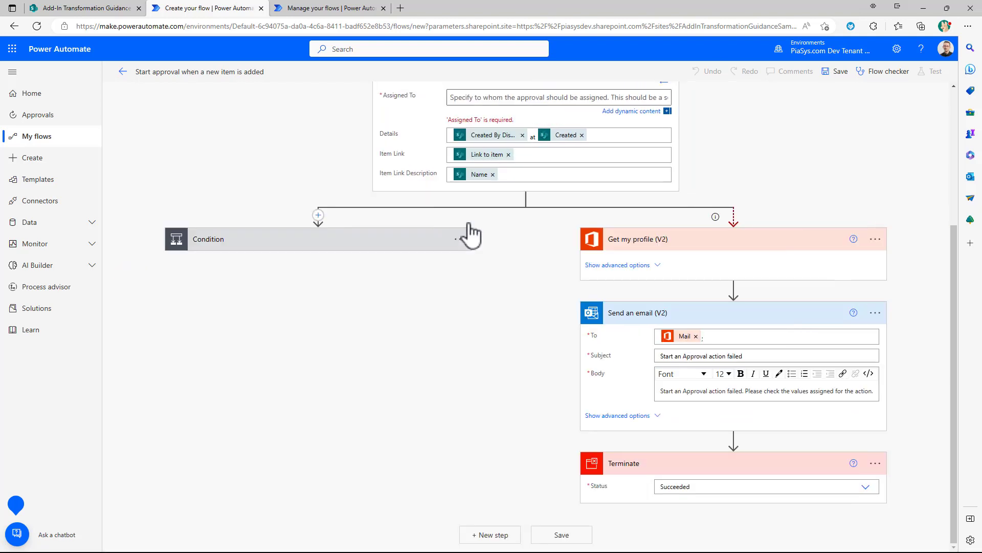
left_click(375, 248)
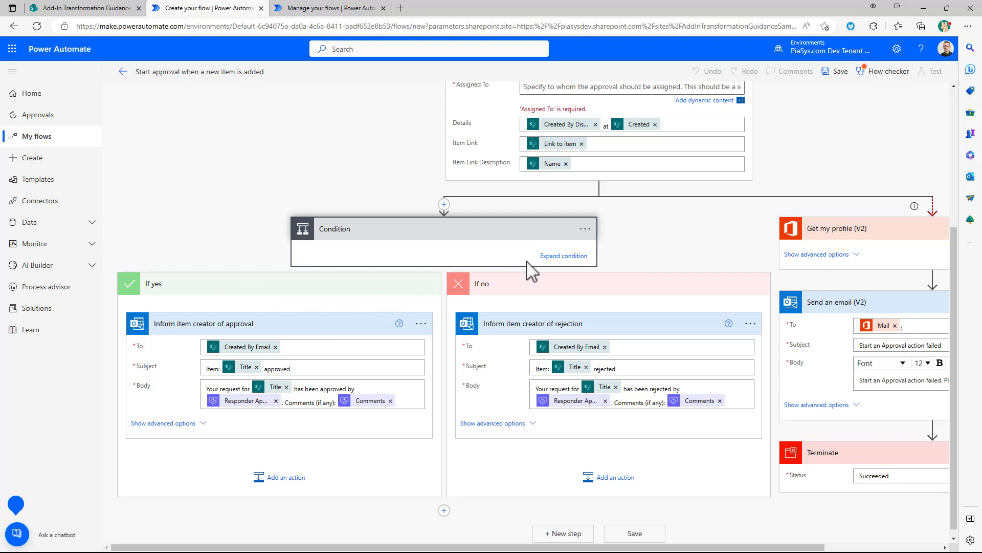
left_click(553, 257)
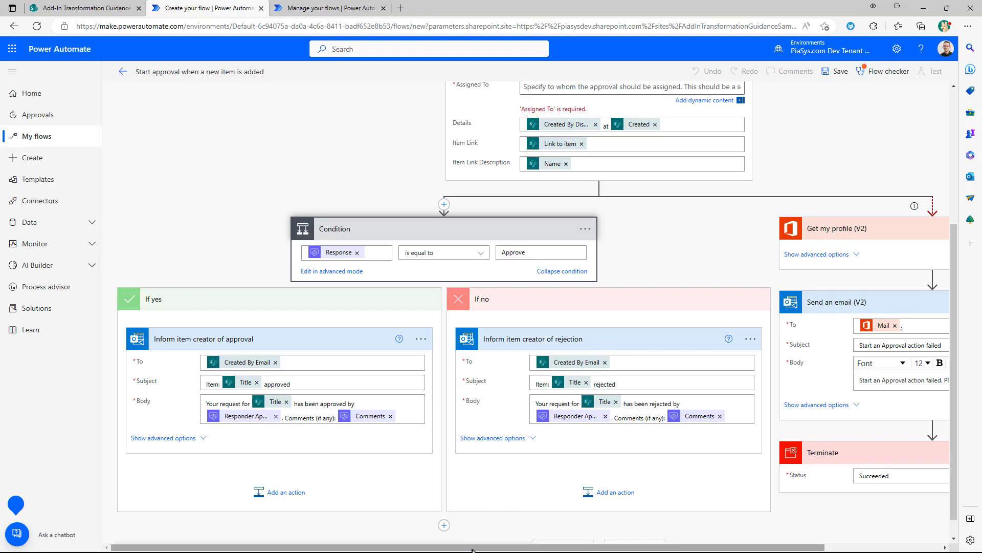
left_click_drag(471, 550, 588, 550)
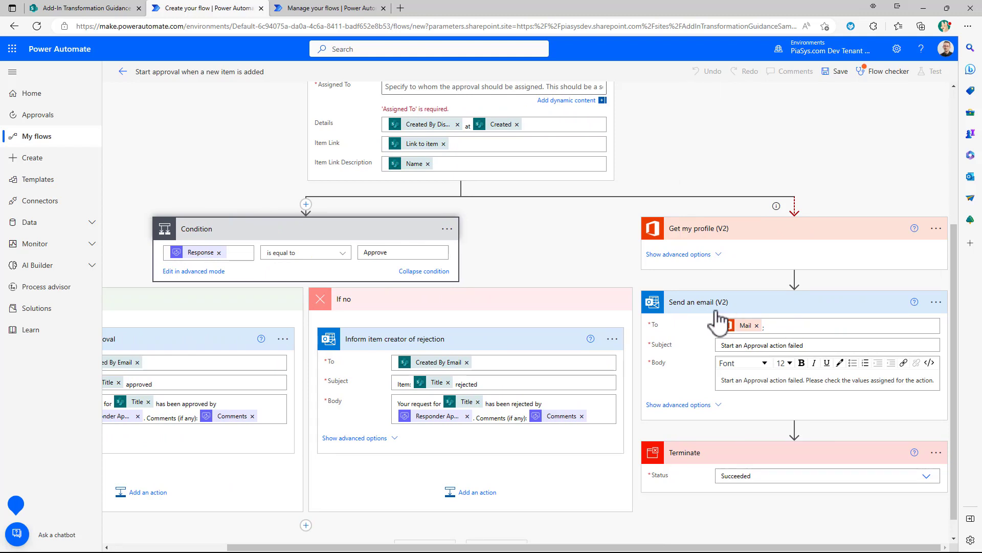
left_click(706, 256)
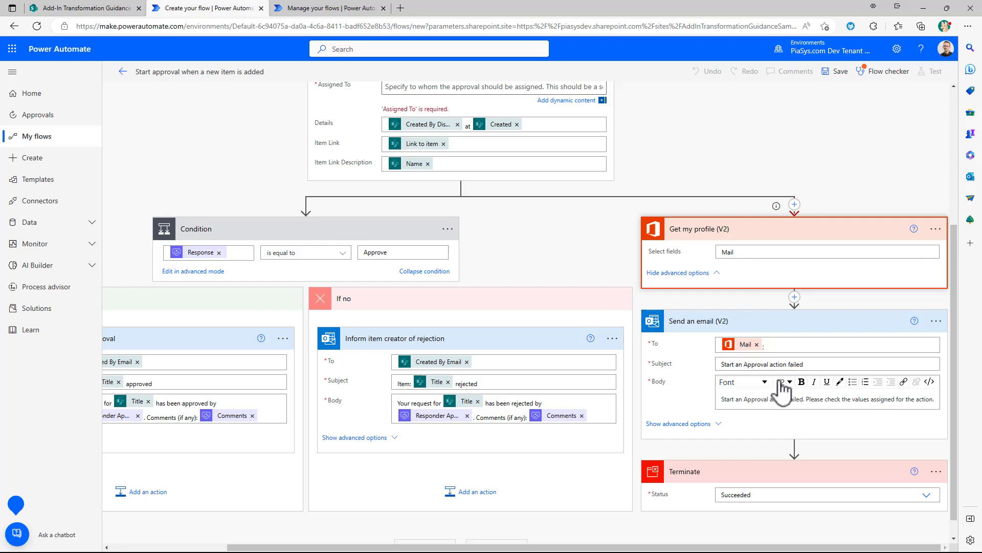
scroll(518, 339, "up", 4)
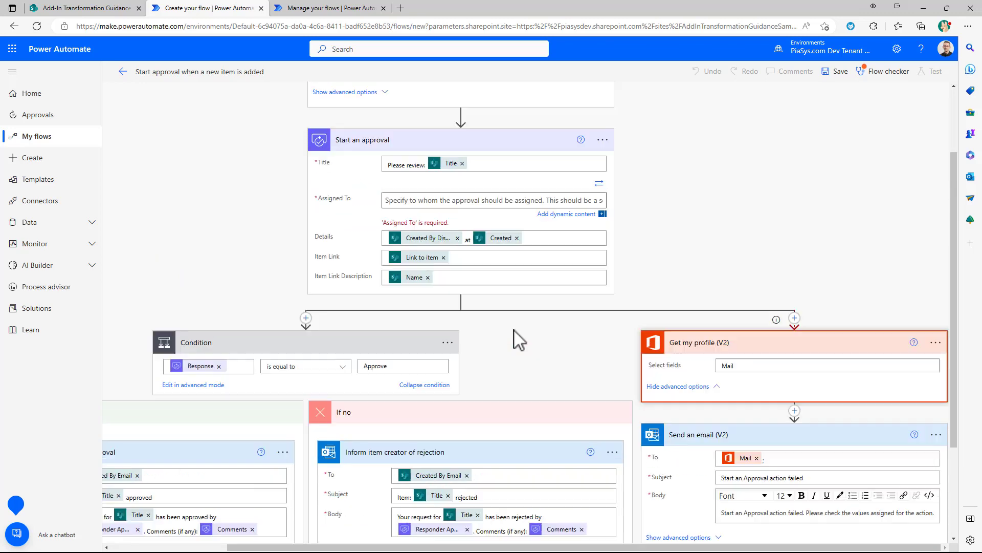
Assign the approval to the suggested person in Assigned To and save the flow.
left_click(508, 295)
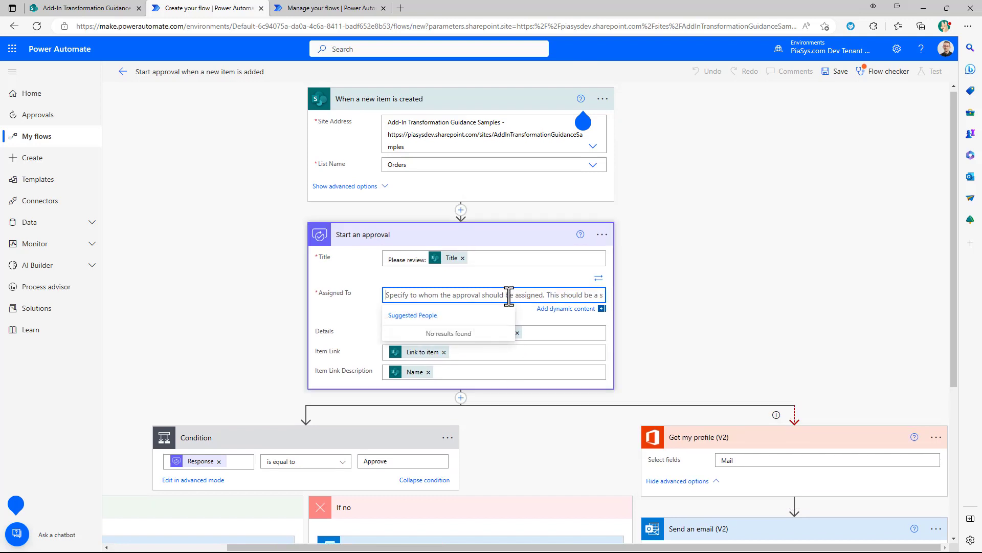
type("p")
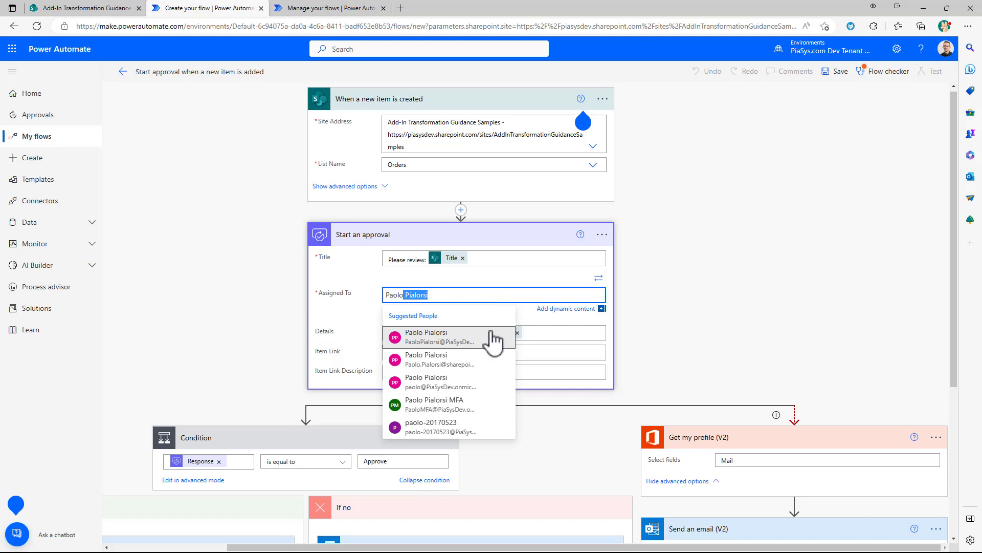
left_click(450, 389)
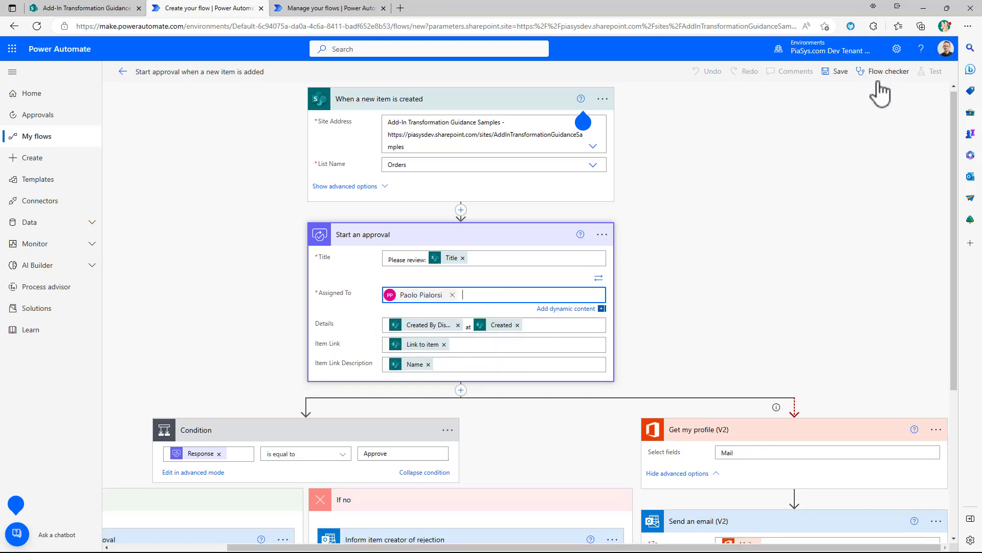
left_click(839, 72)
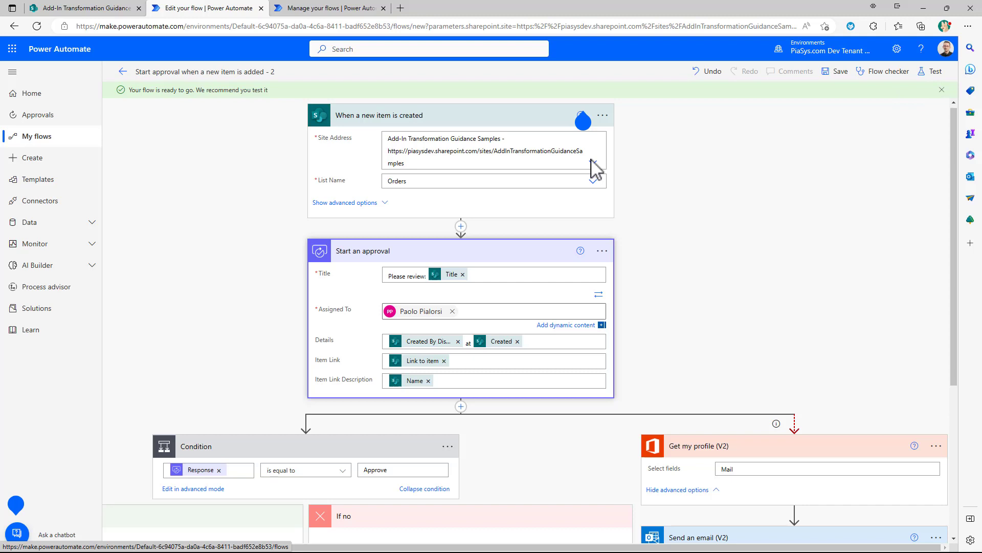
Reopen the saved 'Start approval when a new item is added' flow in the editor from its details page.
left_click(89, 11)
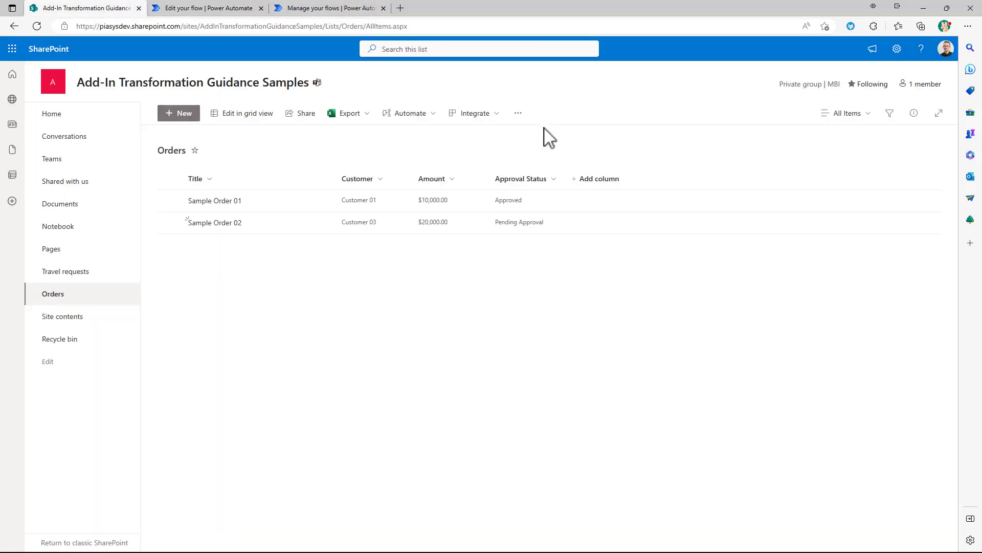
left_click(493, 114)
mouse_move(494, 159)
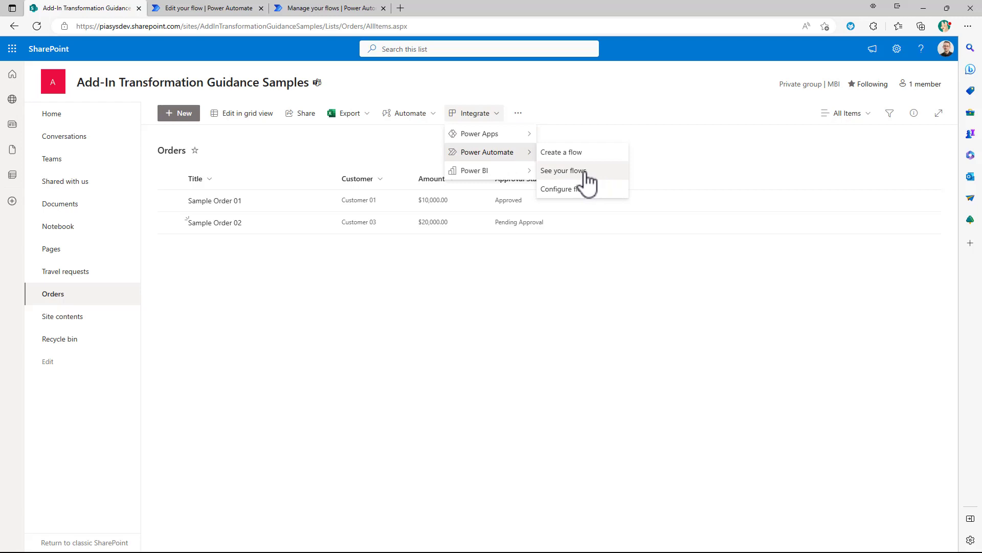
left_click(347, 12)
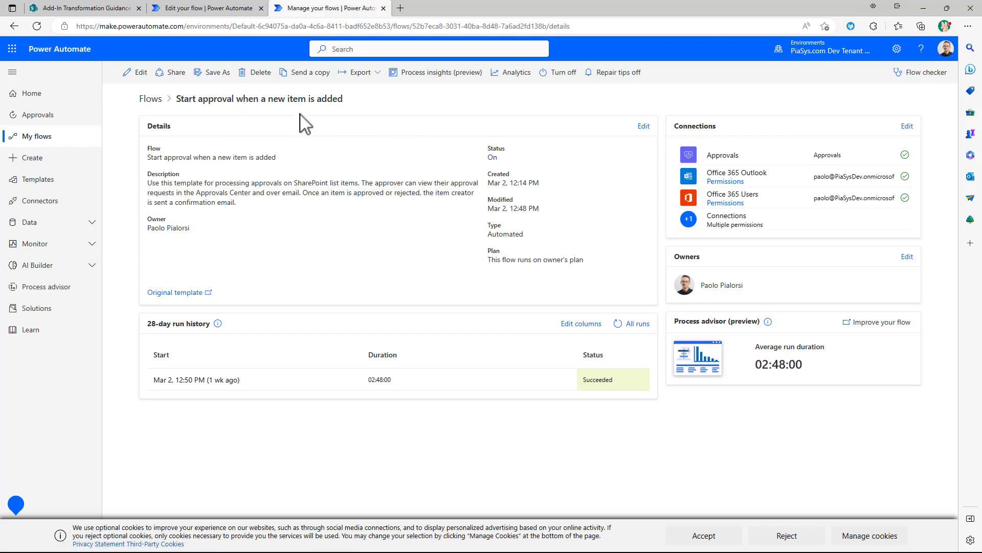
left_click(139, 76)
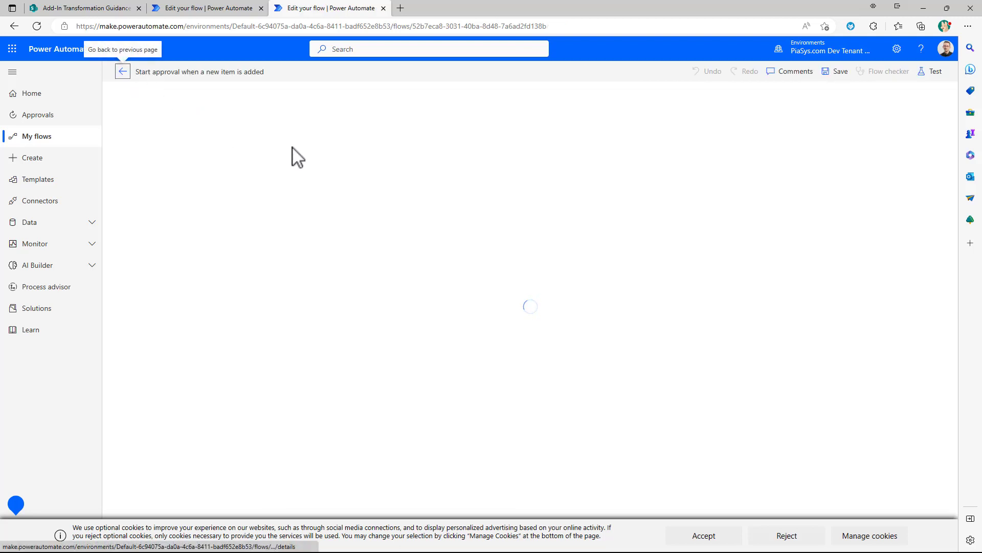
left_click(97, 8)
left_click(612, 276)
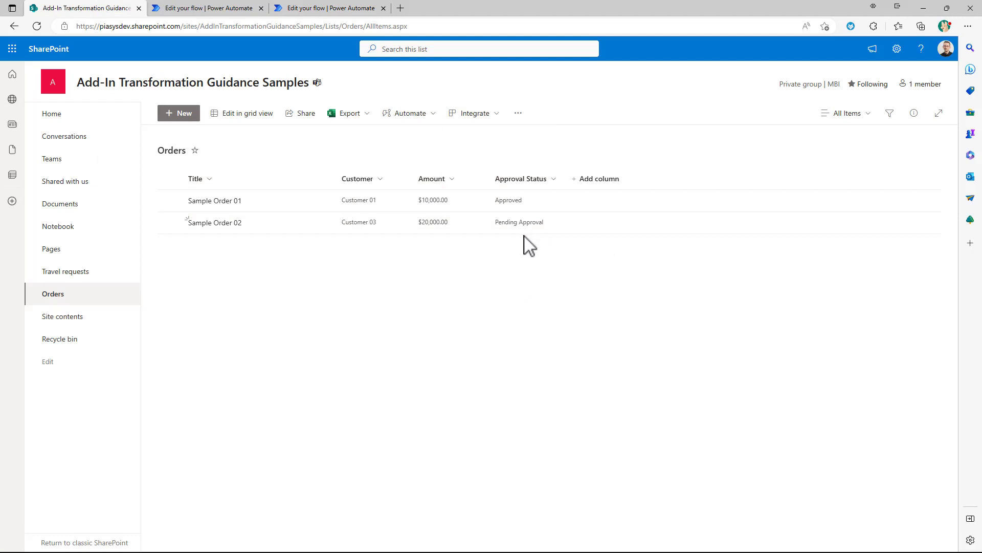
left_click(358, 8)
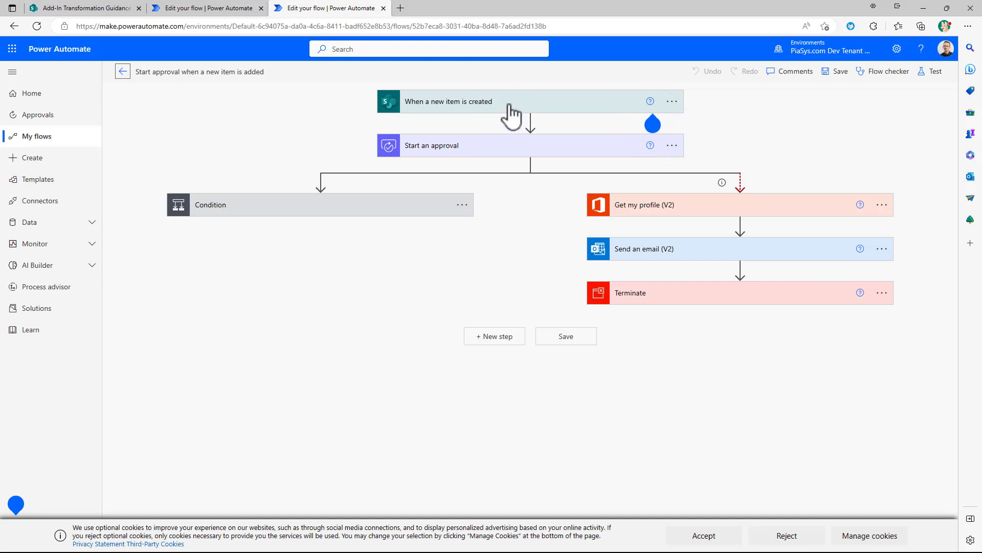
Expand the trigger, approval and Condition cards to reveal the Approved and Rejected update branches.
left_click(509, 105)
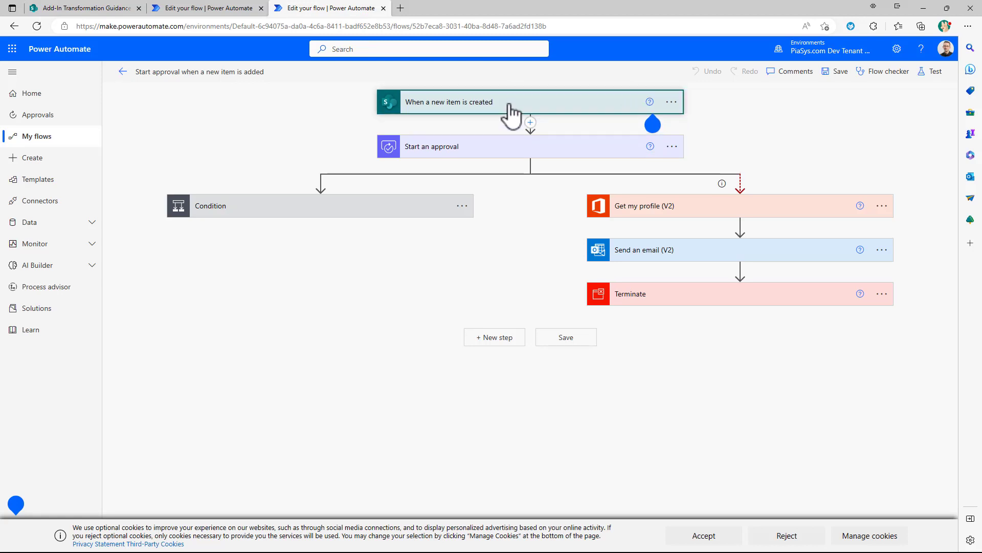
left_click(509, 108)
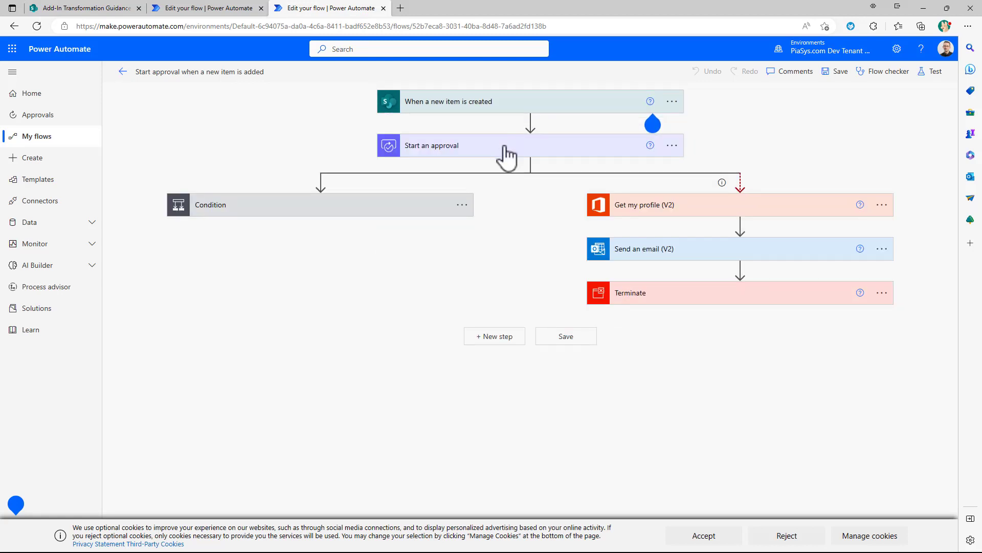
left_click(506, 148)
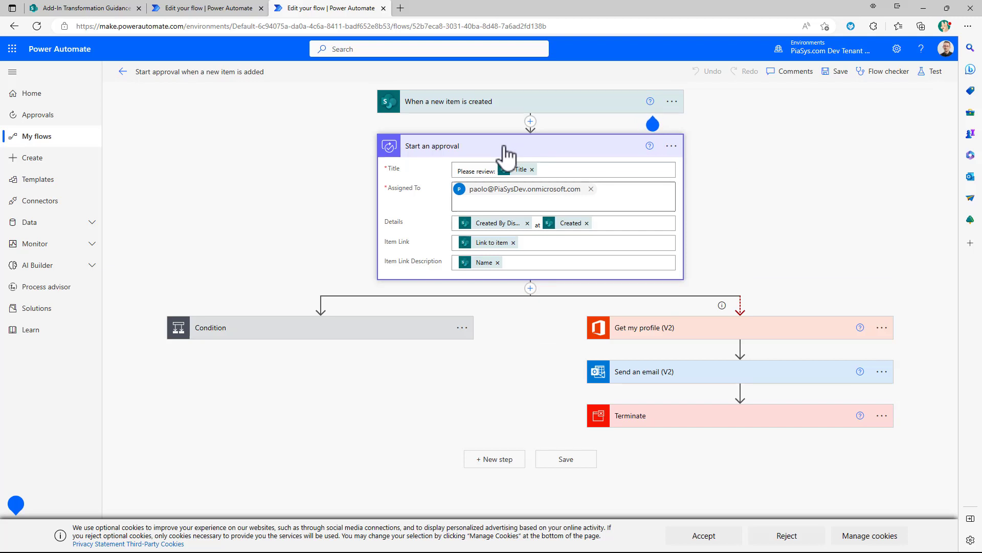
left_click(505, 151)
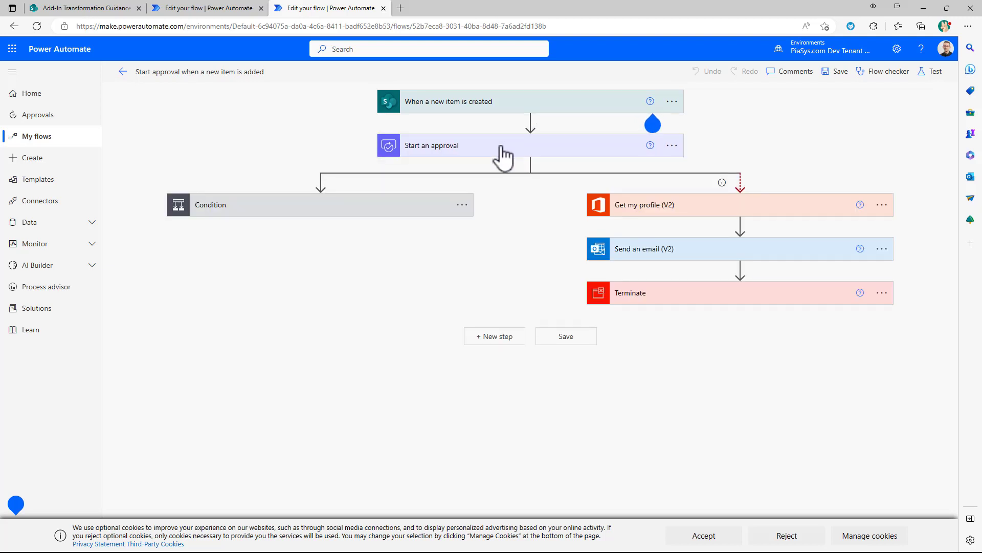
left_click(395, 207)
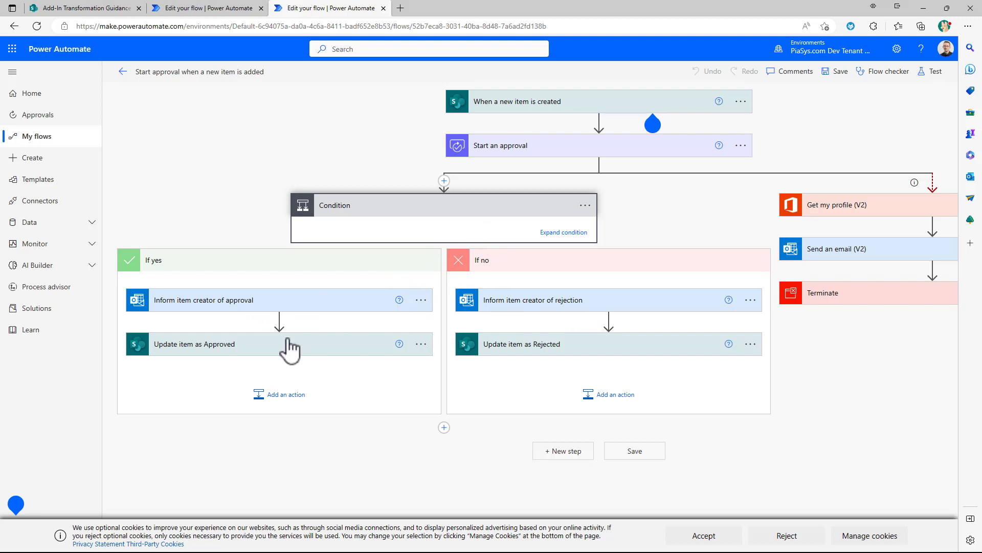
left_click(253, 353)
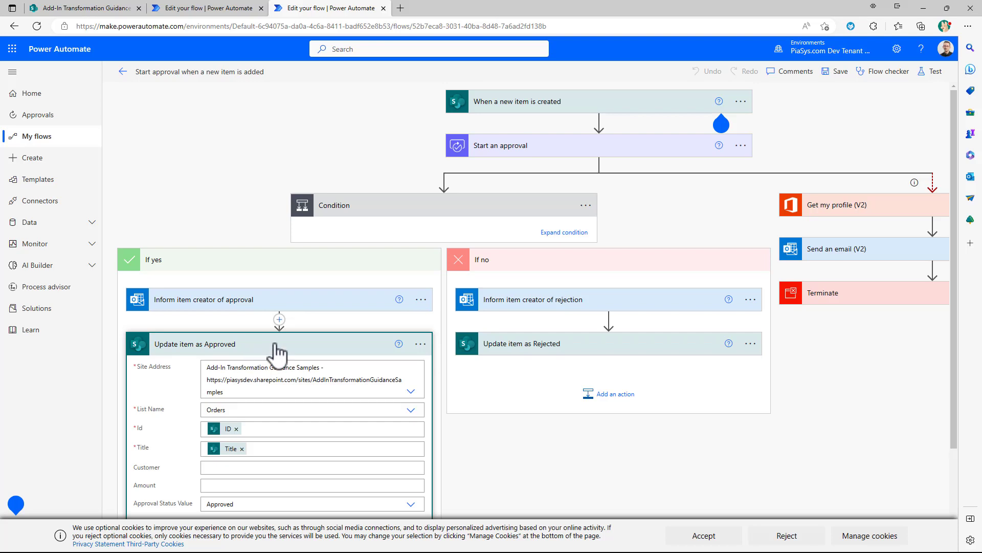
scroll(318, 347, "down", 2)
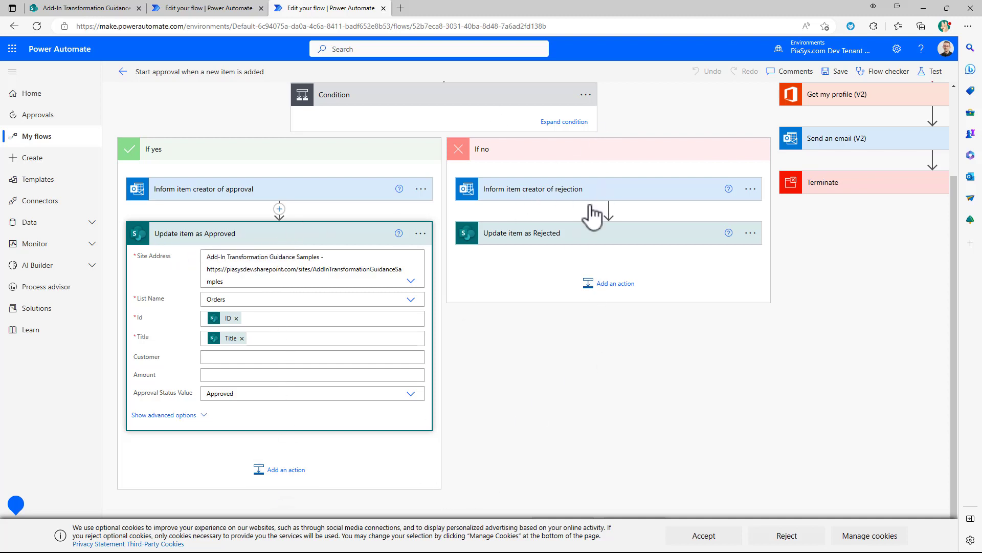
left_click(287, 470)
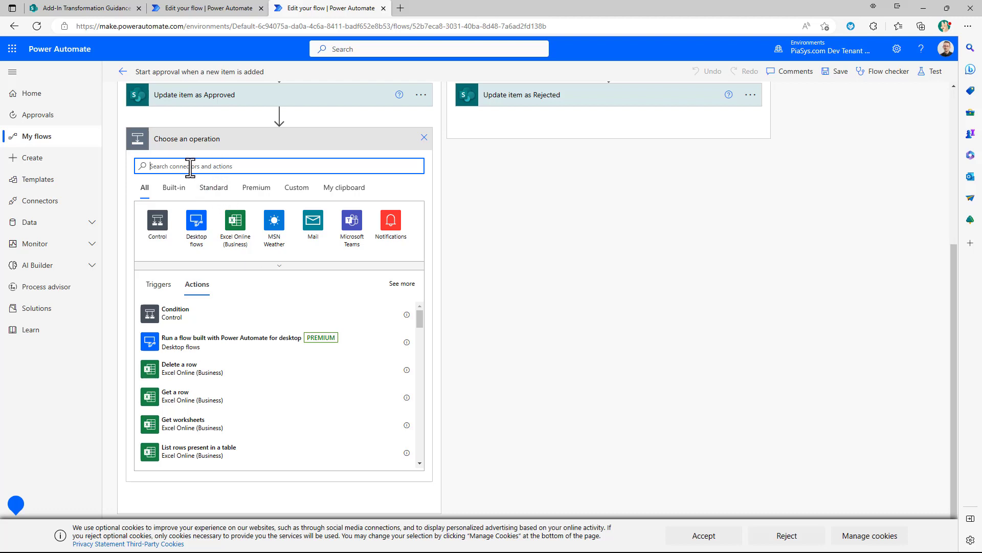
type("sharepoint")
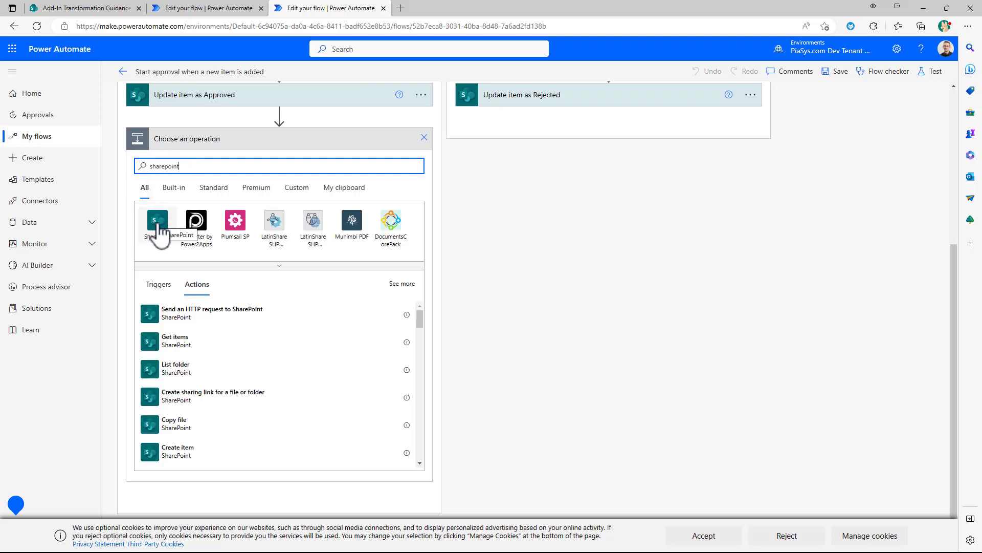
left_click(159, 227)
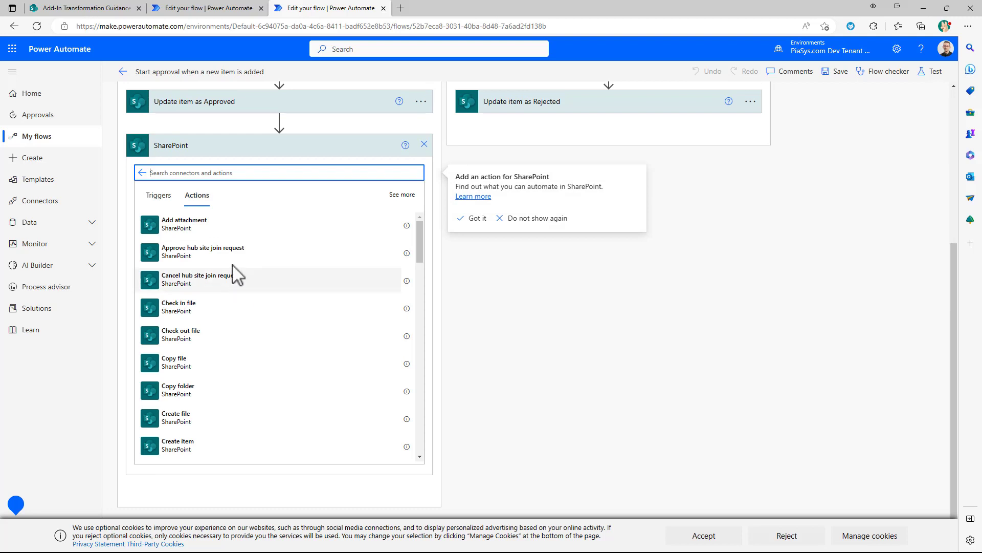
scroll(238, 274, "down", 5)
scroll(241, 280, "down", 15)
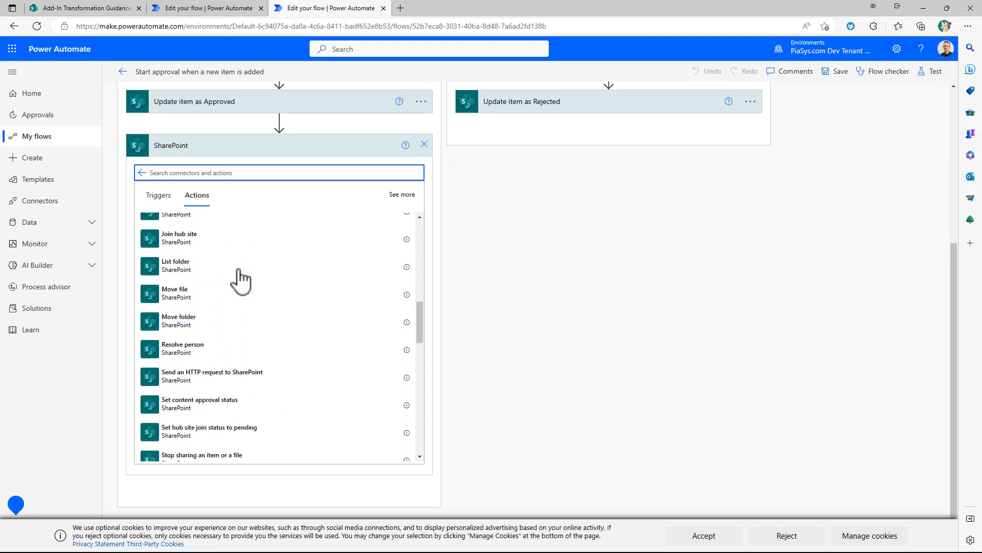
scroll(240, 280, "down", 5)
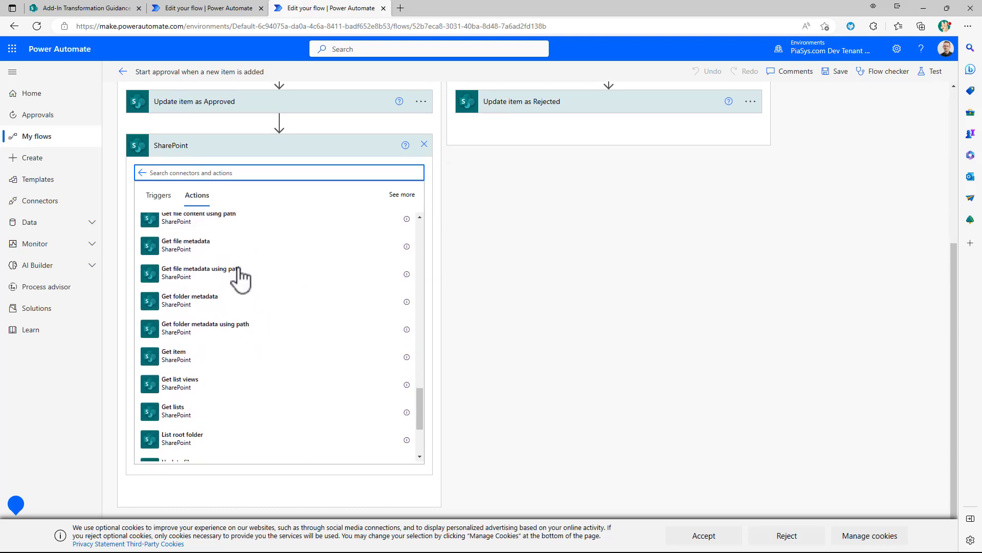
scroll(239, 279, "up", 10)
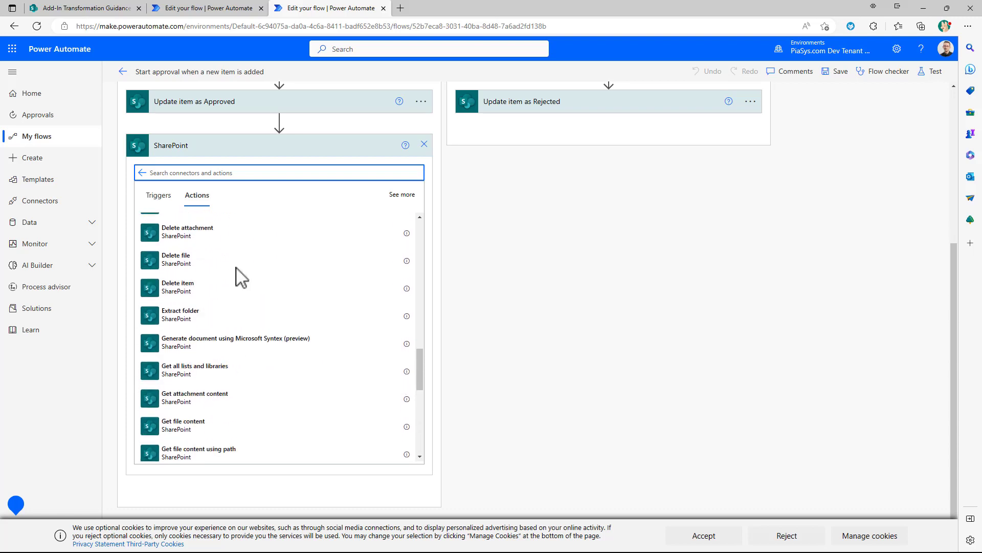
scroll(236, 278, "up", 10)
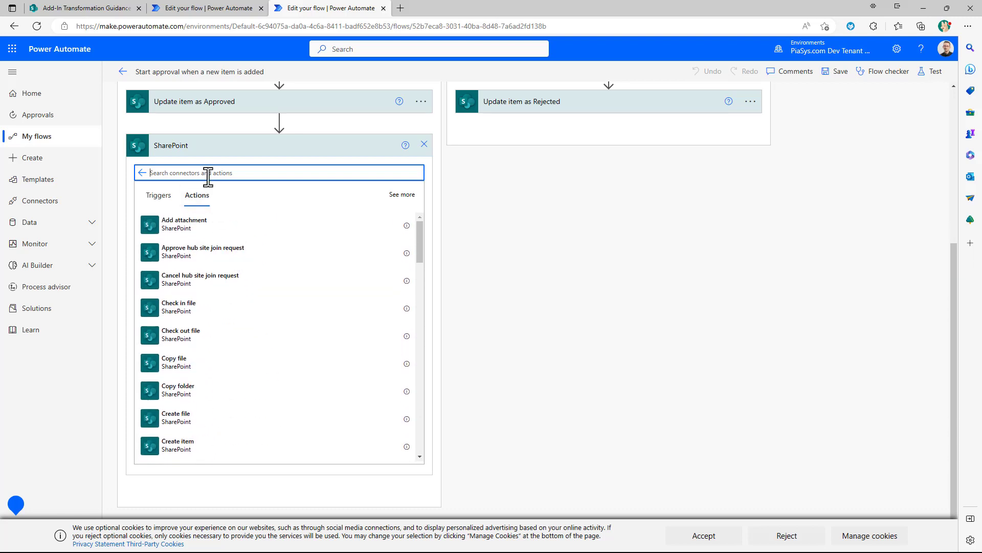
left_click(143, 173)
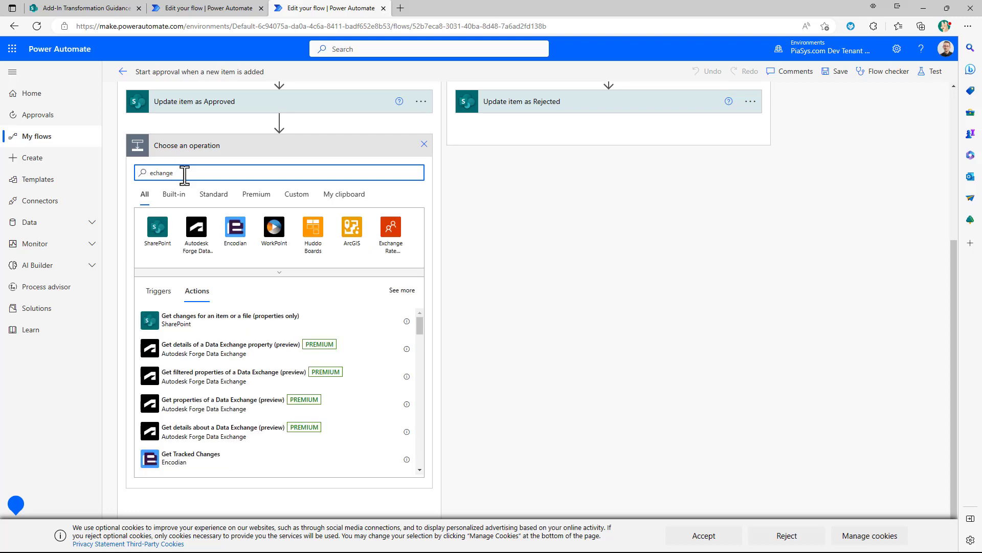
key("BackSpace")
key("BackSpace")
key("BackSpace")
key("BackSpace")
key("BackSpace")
key("BackSpace")
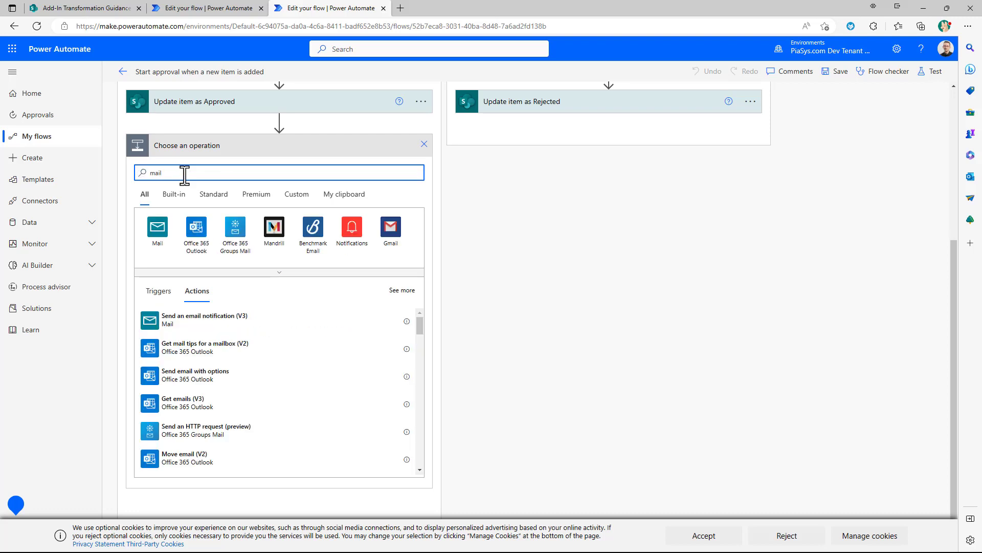
left_click(198, 231)
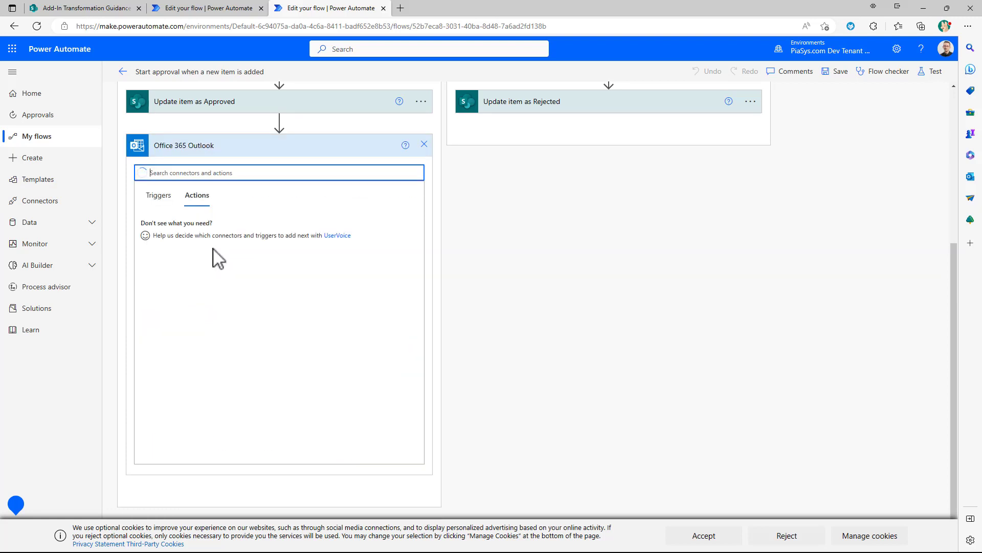
scroll(290, 290, "down", 2)
scroll(291, 292, "down", 12)
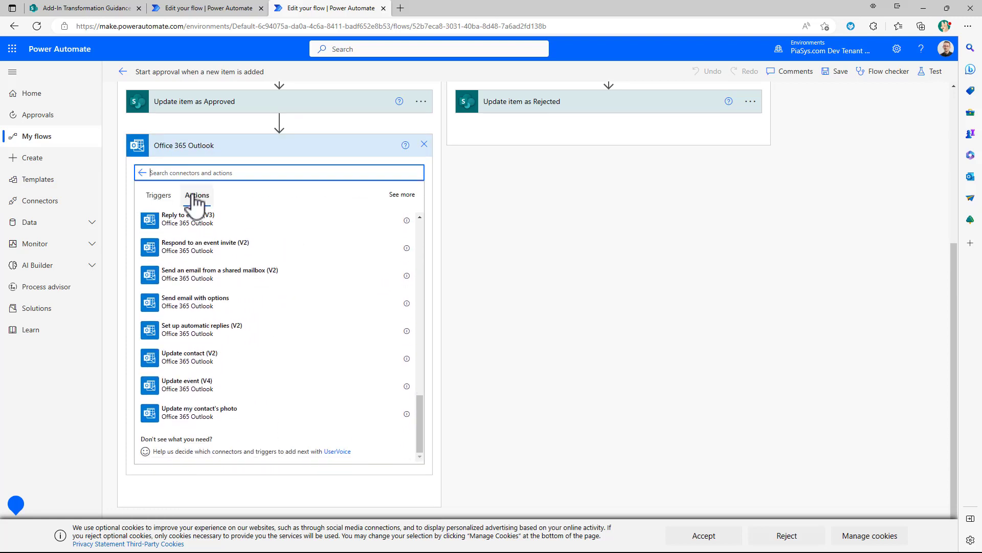
left_click(143, 173)
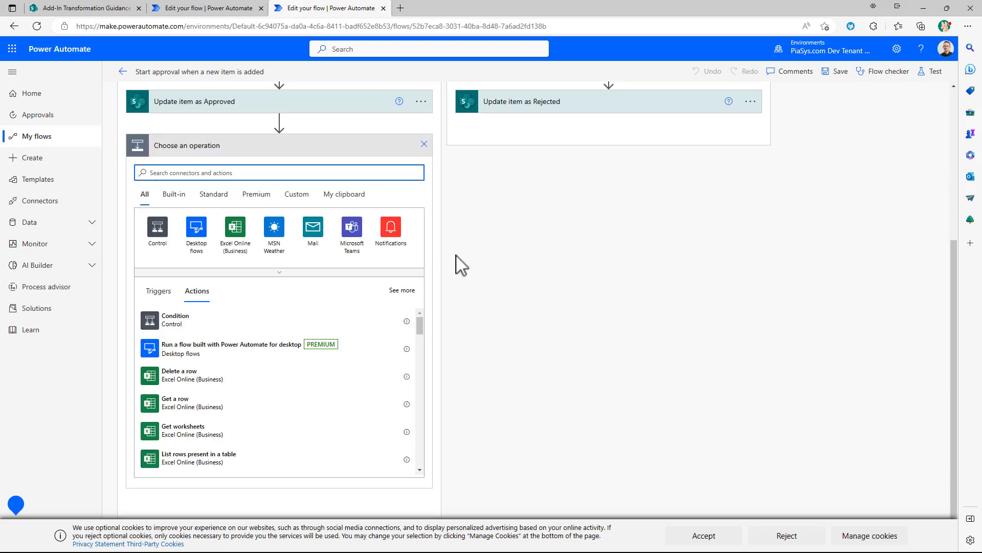
scroll(456, 256, "up", 5)
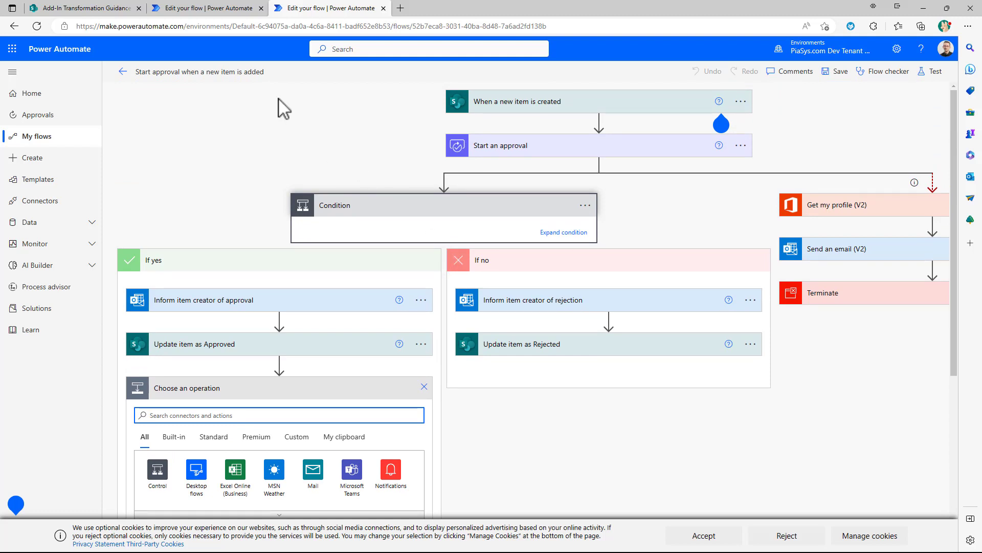
mouse_move(205, 15)
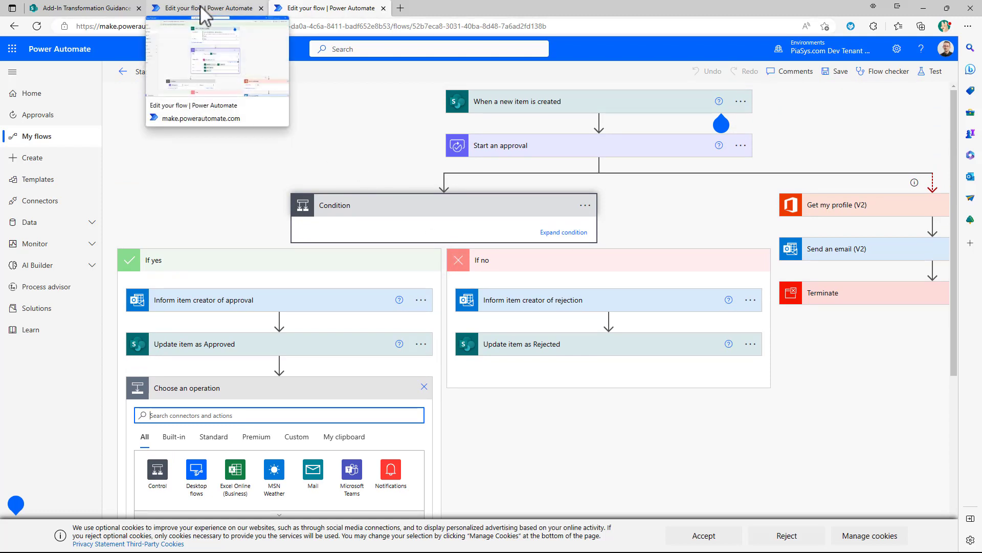
Add Sample Order 03 for Customer 03 at $15,000.00 to the Orders list and save it.
left_click(72, 9)
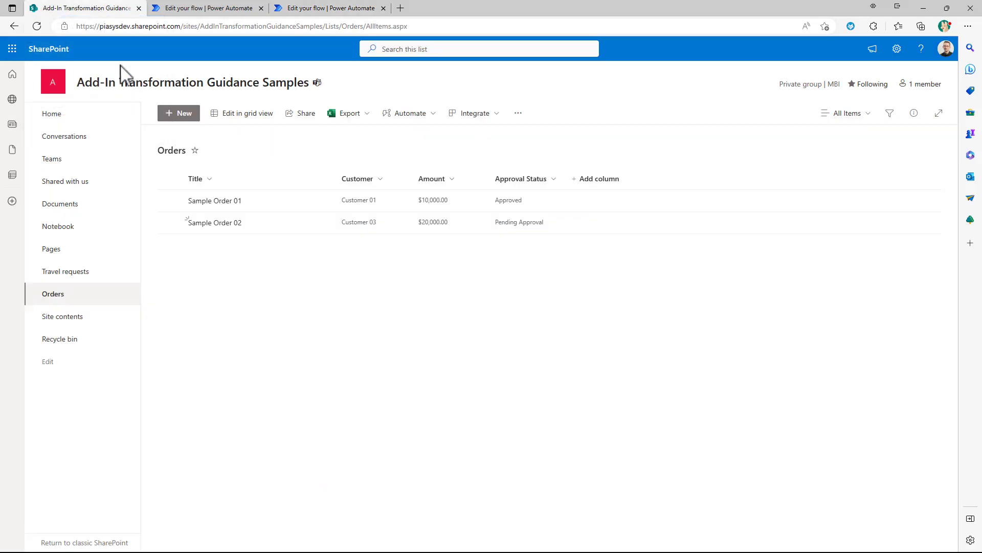
left_click(187, 122)
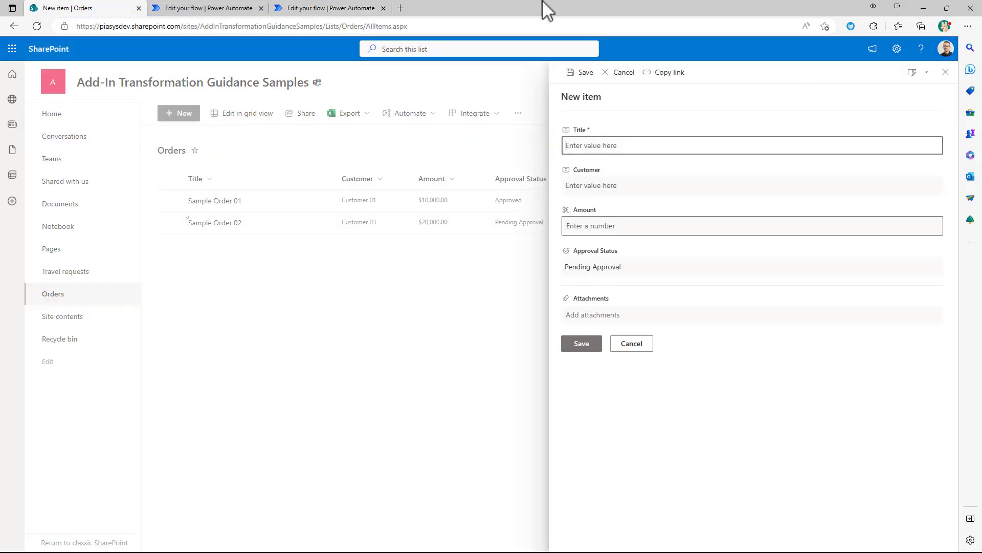
type("Sample Order 03")
key("Tab")
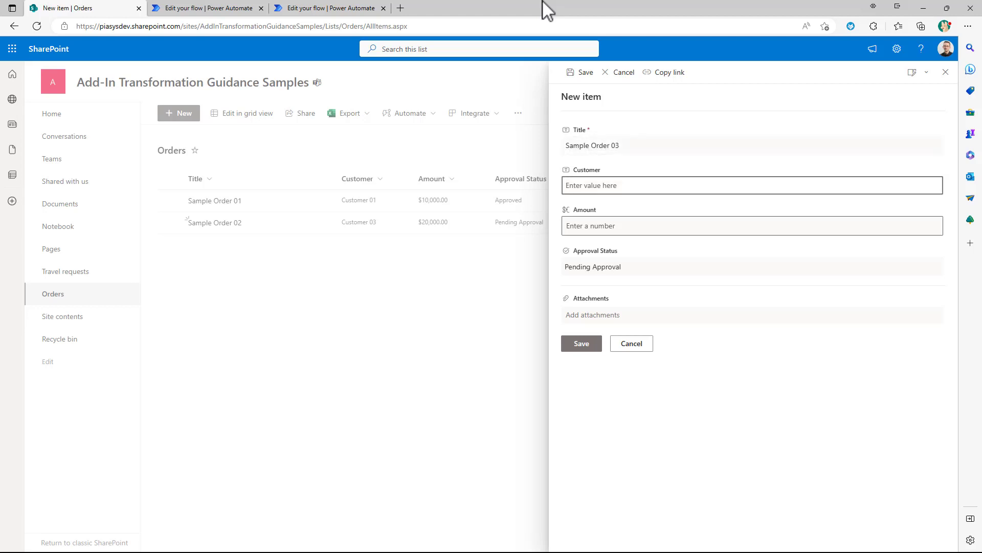
key("Tab")
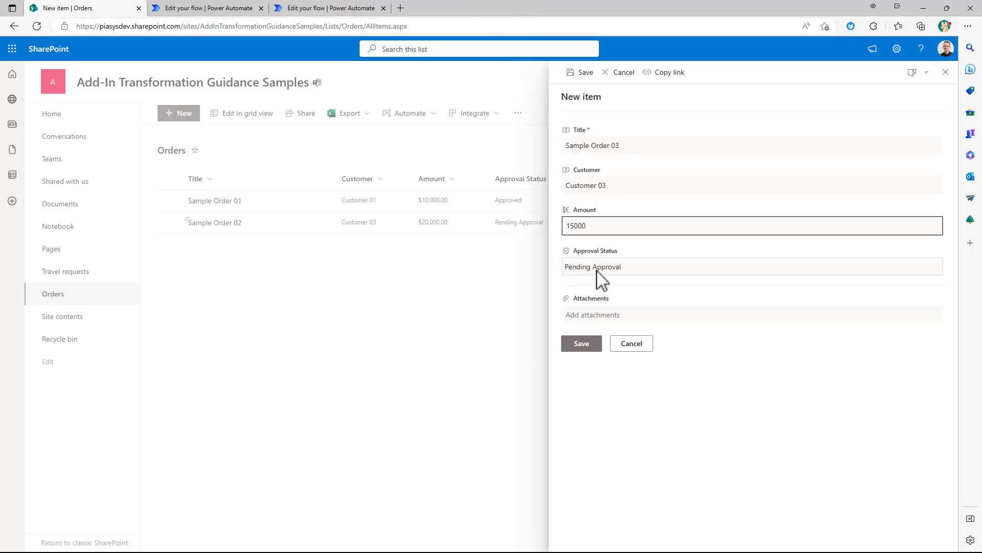
left_click(588, 351)
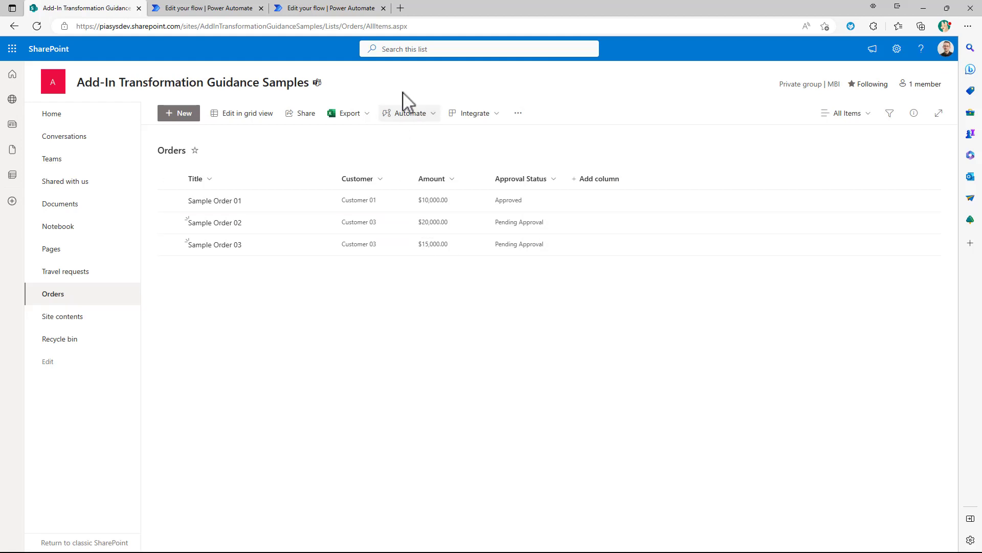
Open Teams in a new tab and open the Sample Order 02 approval request from the Activity feed.
left_click(400, 7)
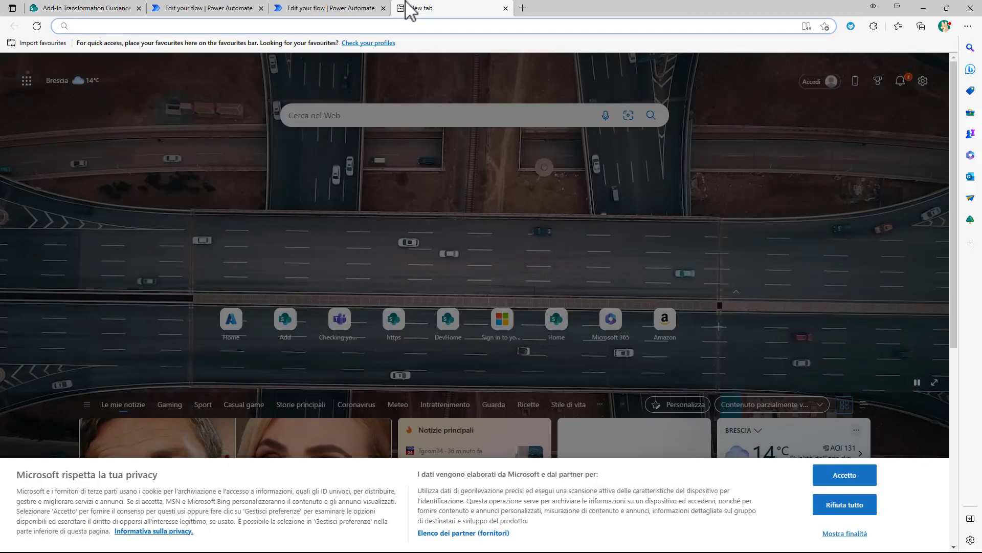
type("teams.microsoft.com")
key("Return")
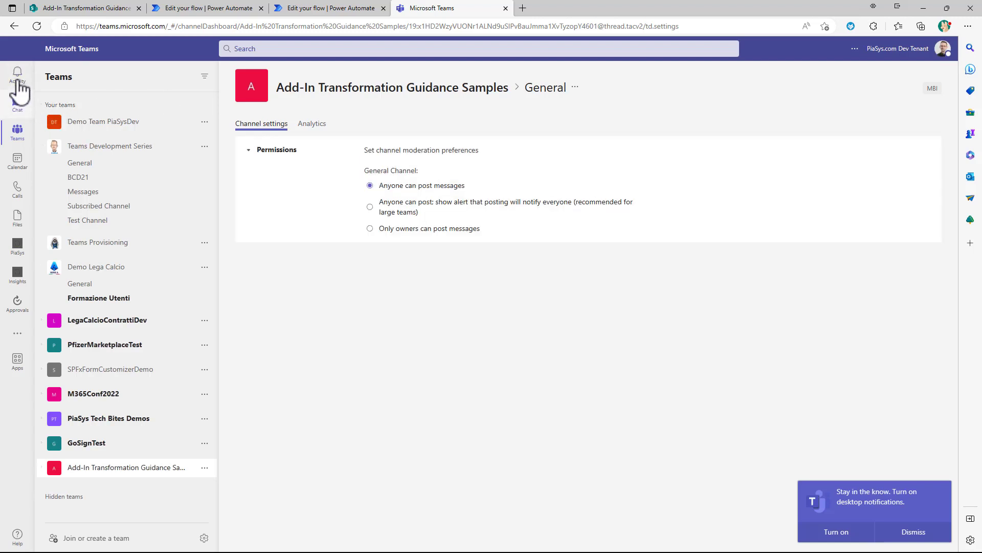
left_click(18, 82)
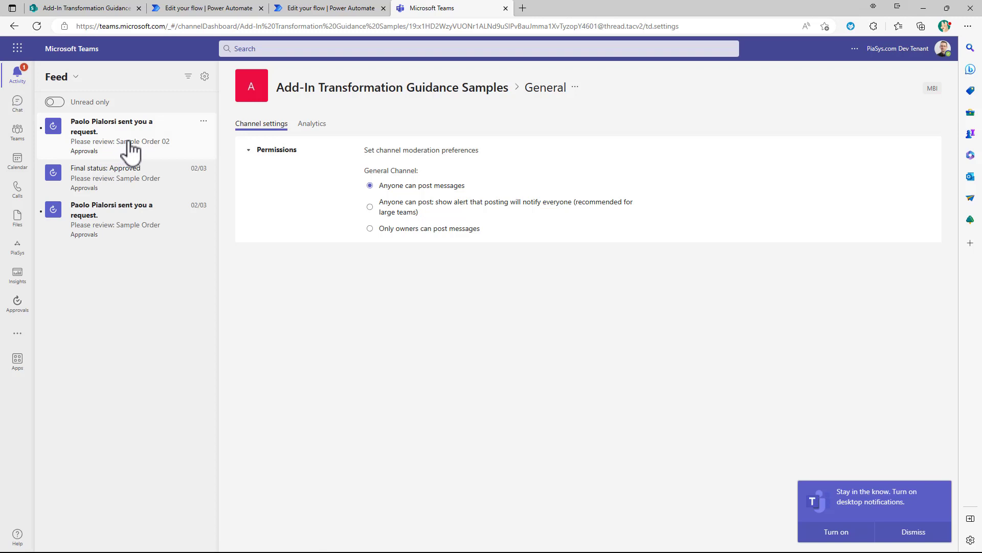
left_click(941, 538)
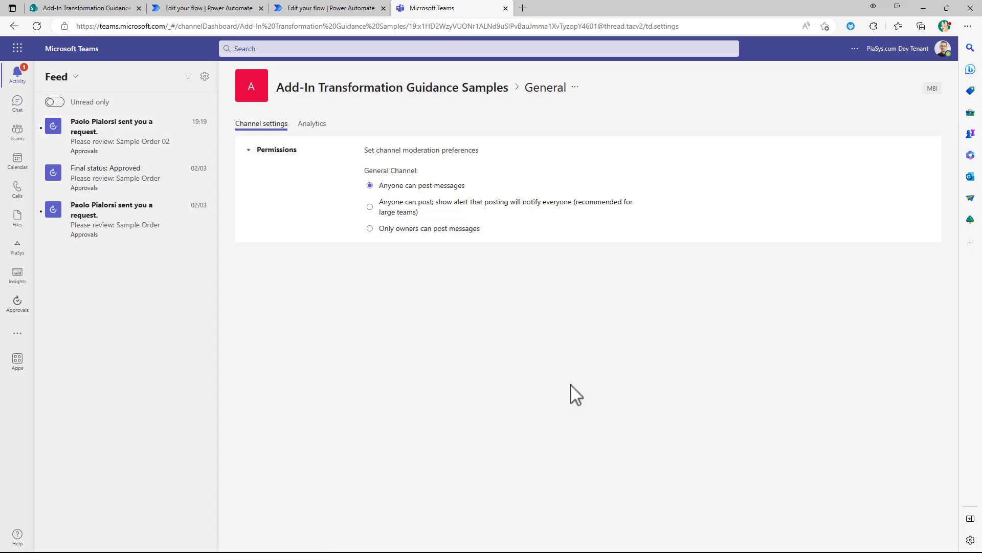
left_click(142, 134)
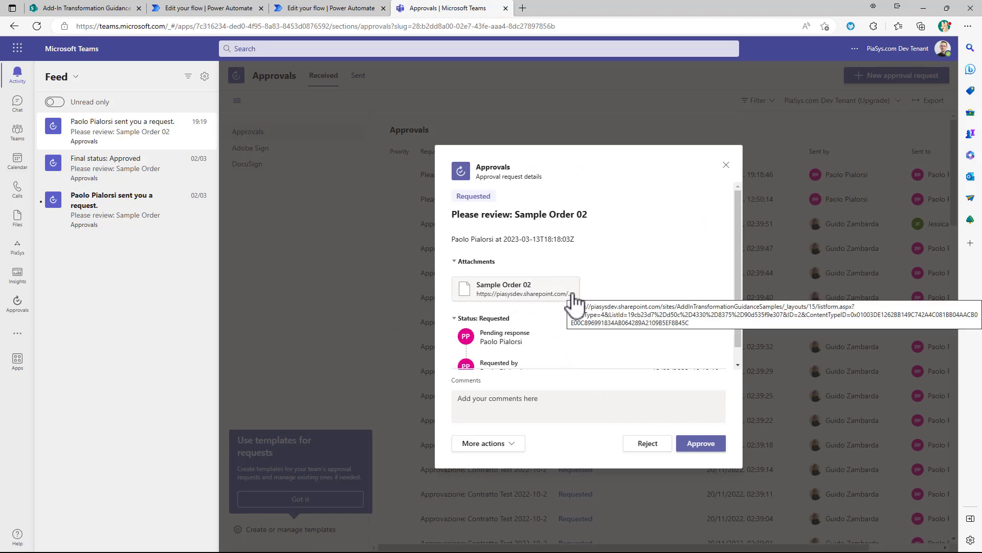
Approve Sample Order 02 with the comment 'I like this order' and check its final status.
scroll(643, 307, "down", 1)
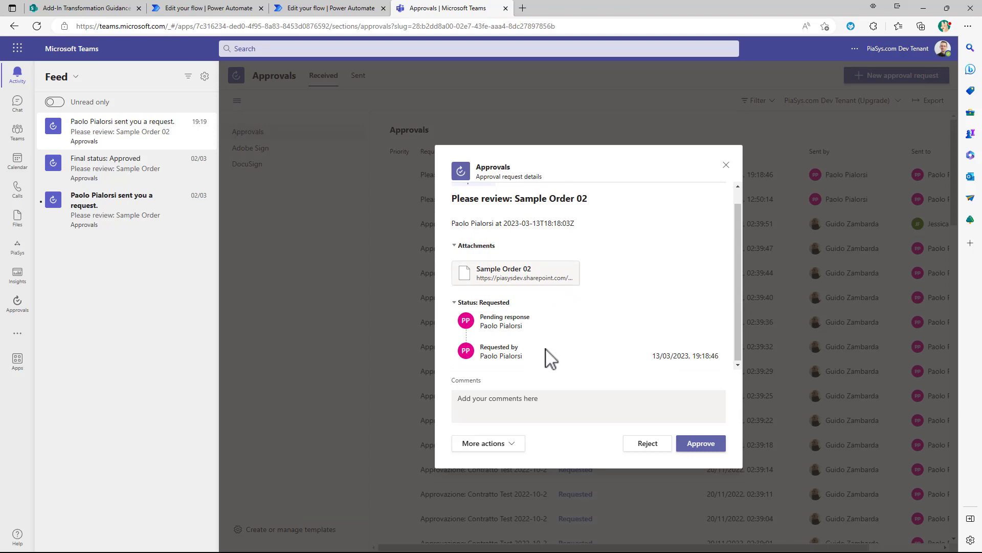
left_click(547, 403)
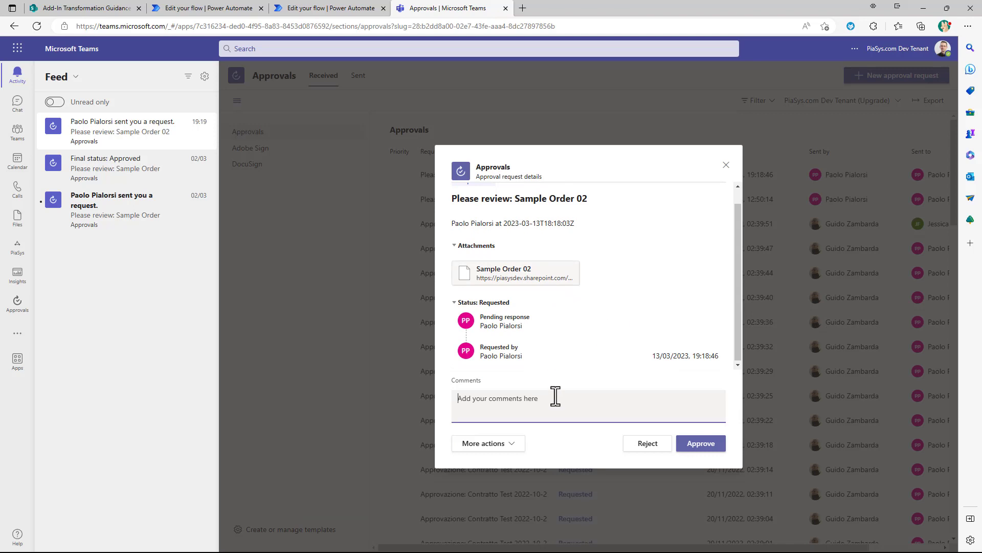
type("I like this order")
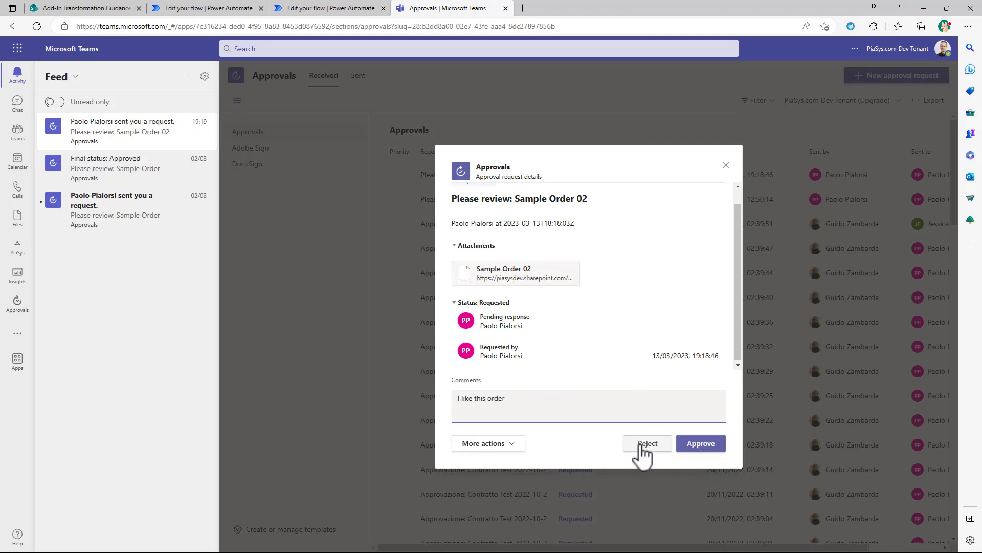
left_click(521, 454)
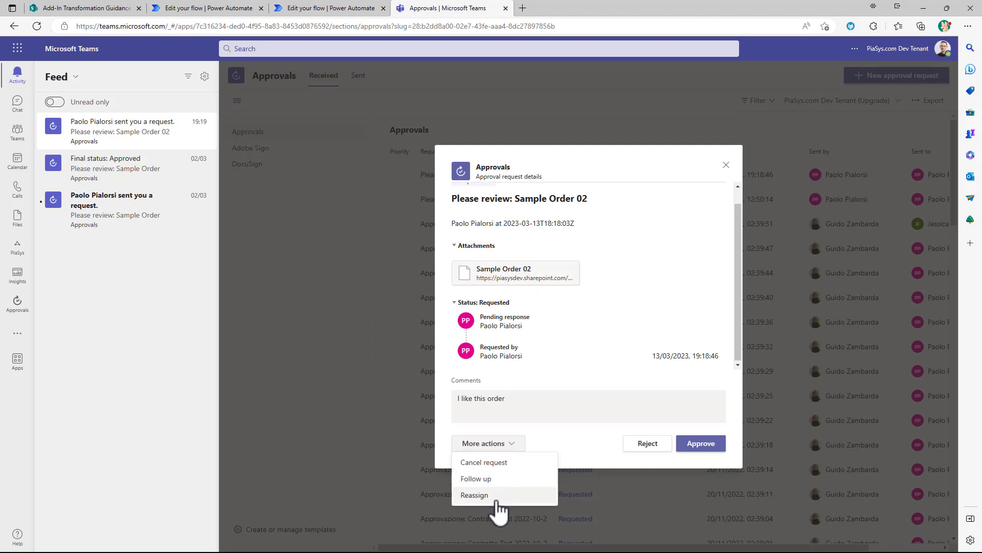
left_click(669, 269)
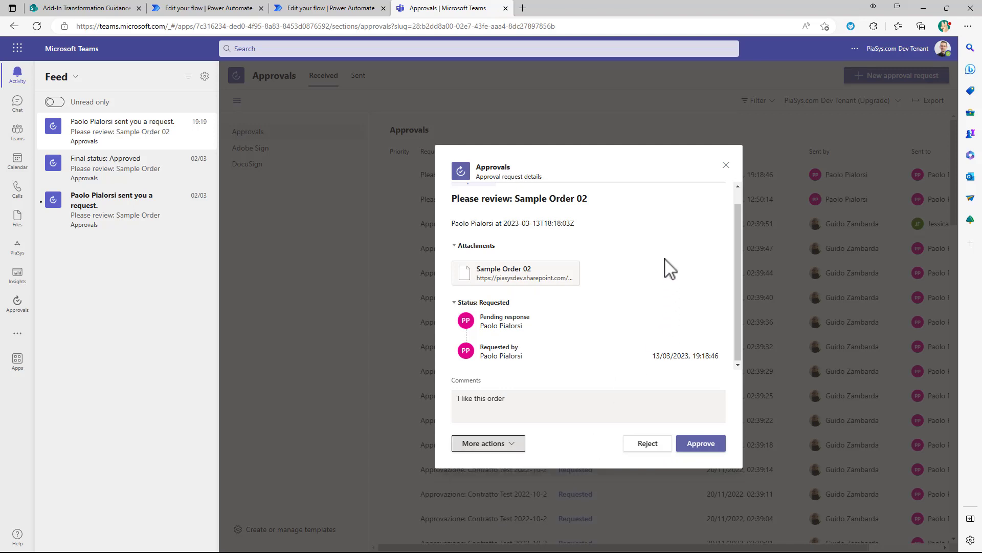
left_click(701, 449)
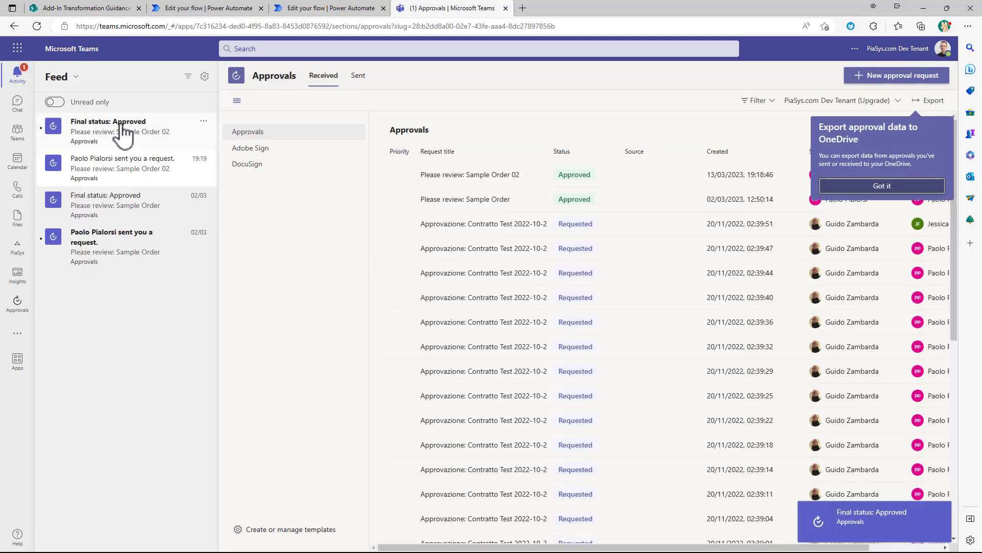
left_click(122, 131)
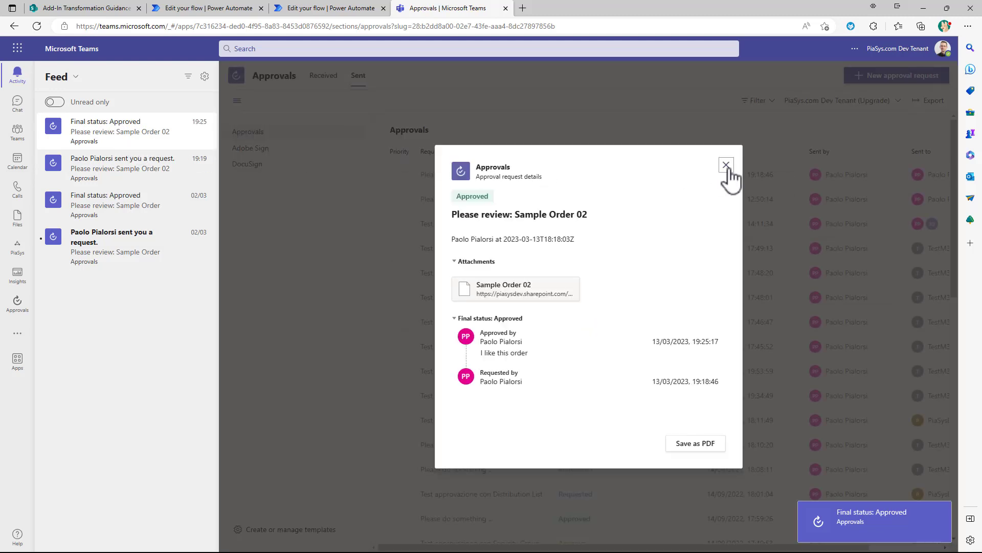
left_click(727, 166)
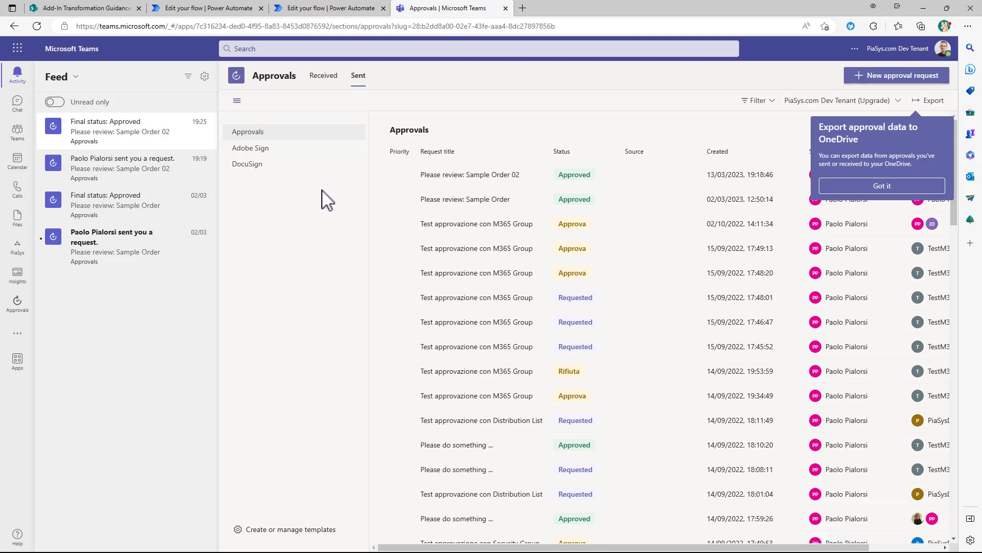
Refresh the flow's run history to show the new Mar 13, 07:25 PM run in progress.
left_click(336, 9)
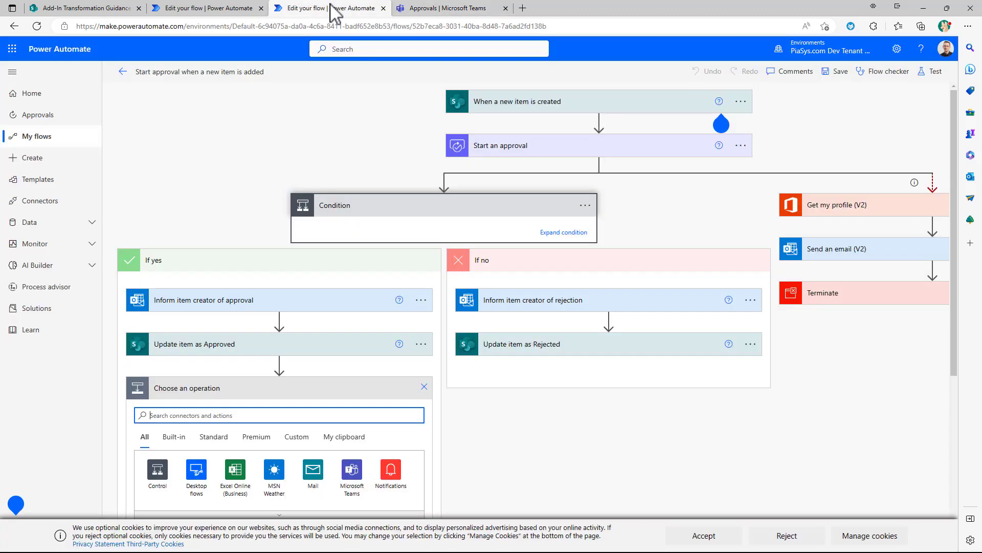
left_click(123, 72)
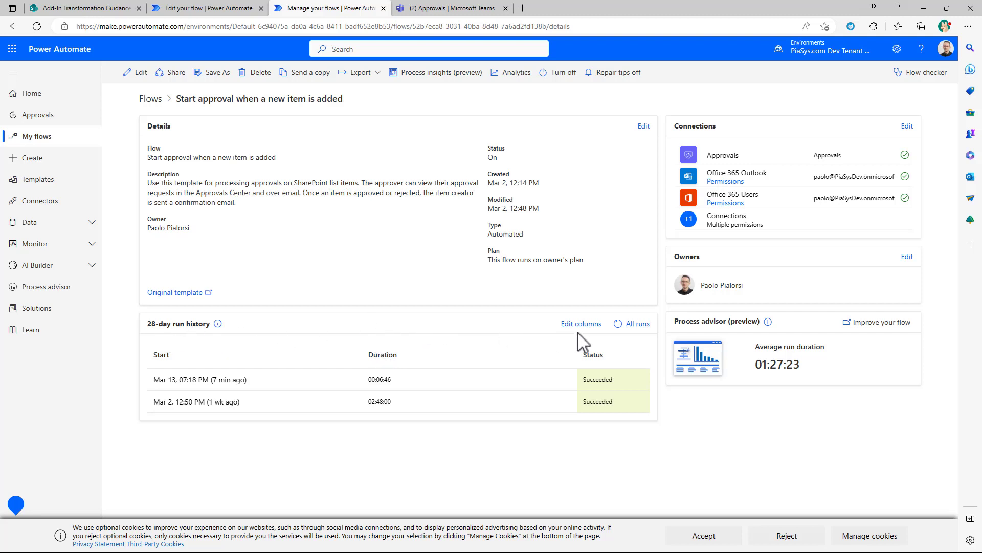
left_click(618, 324)
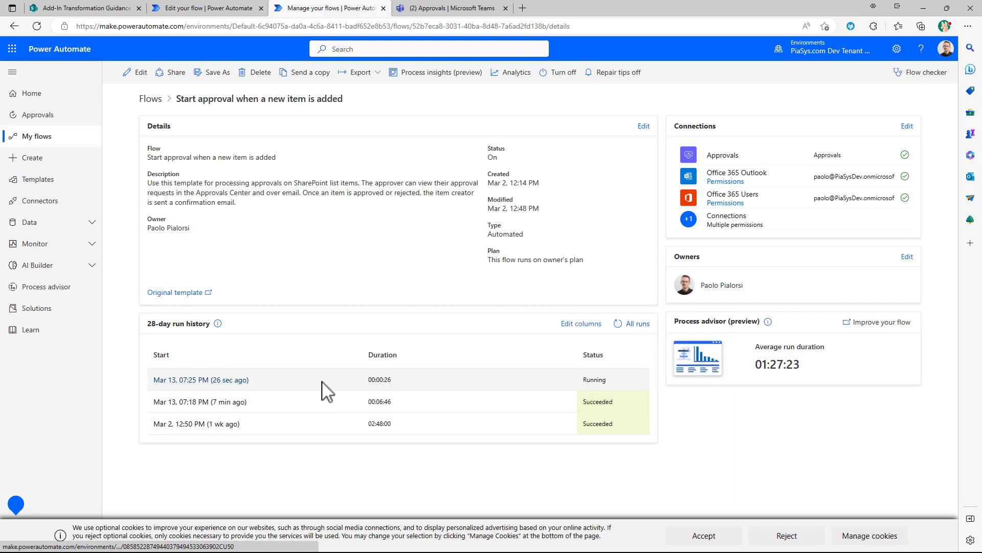
left_click(452, 10)
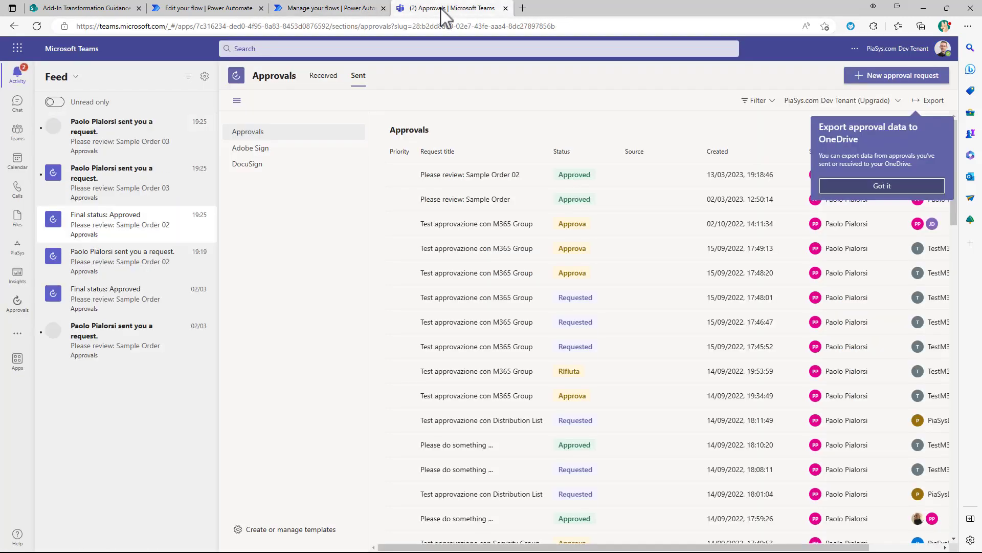
Reject the Sample Order 03 approval request from the Teams feed.
left_click(116, 143)
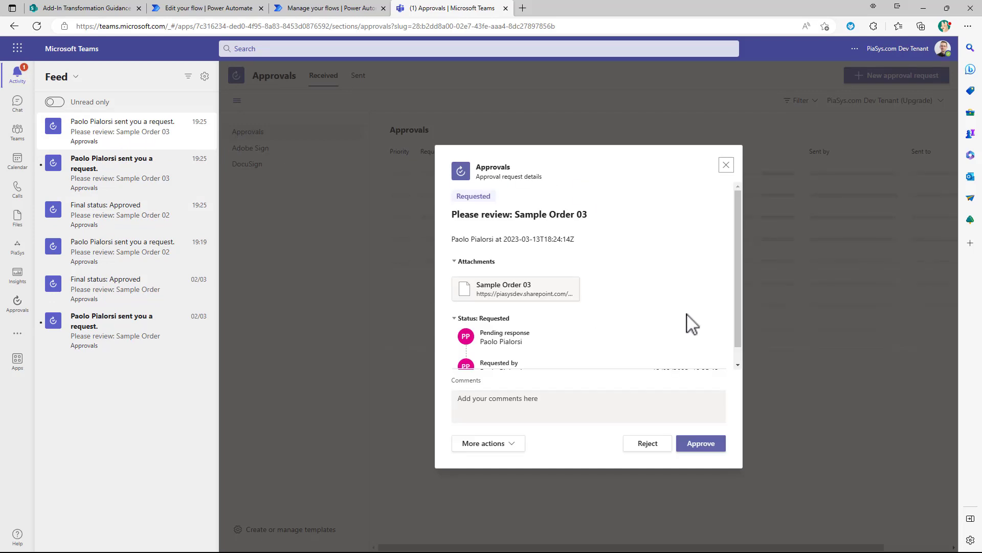
left_click(649, 446)
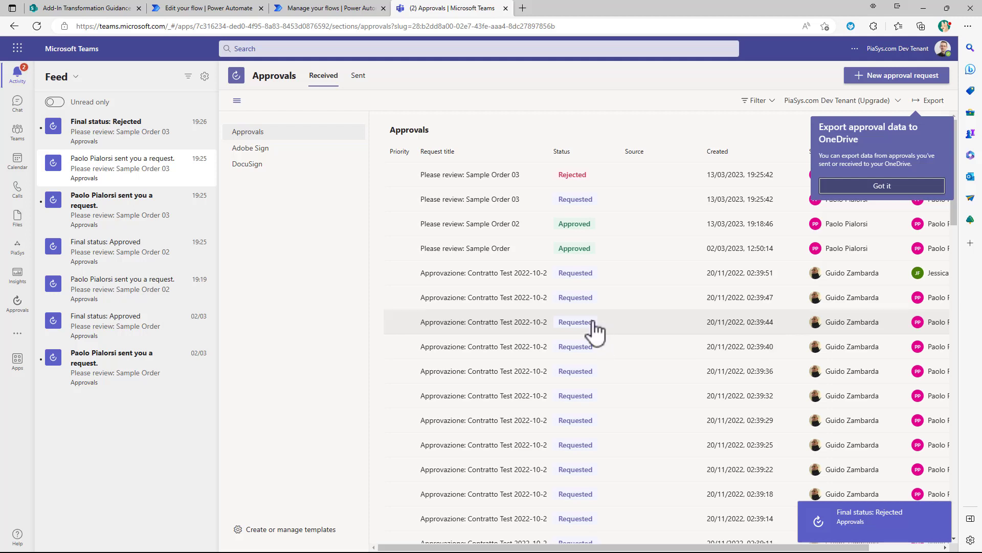
Return to the SharePoint Orders list to check each order's Approval Status.
left_click(124, 13)
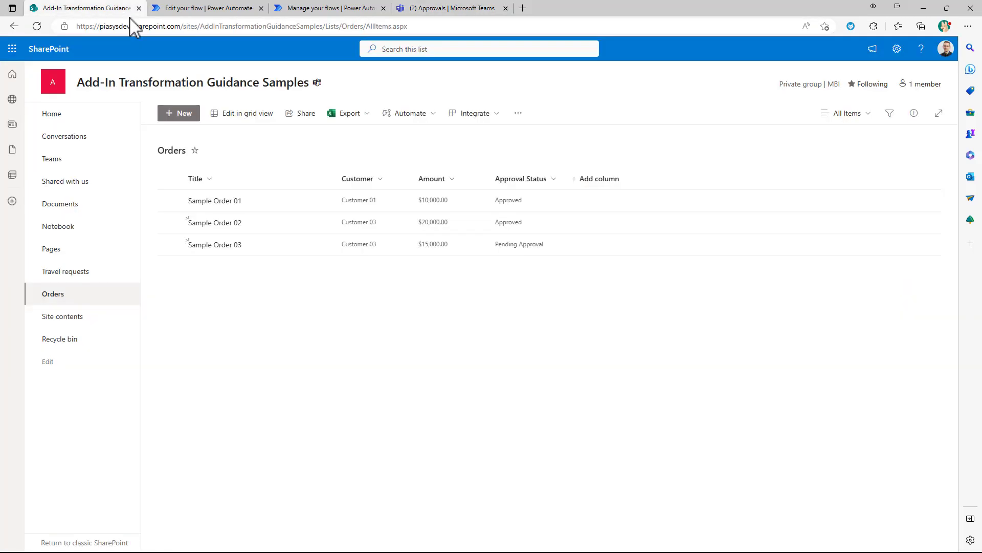